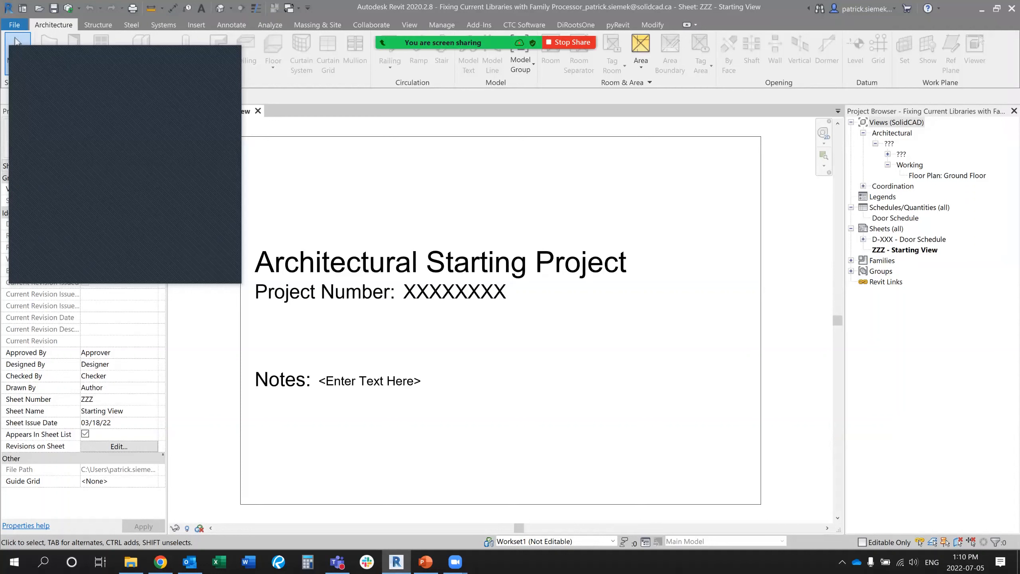
Open the D-XXX - Door Schedule sheet and examine the door schedule placed on it
double_click(909, 240)
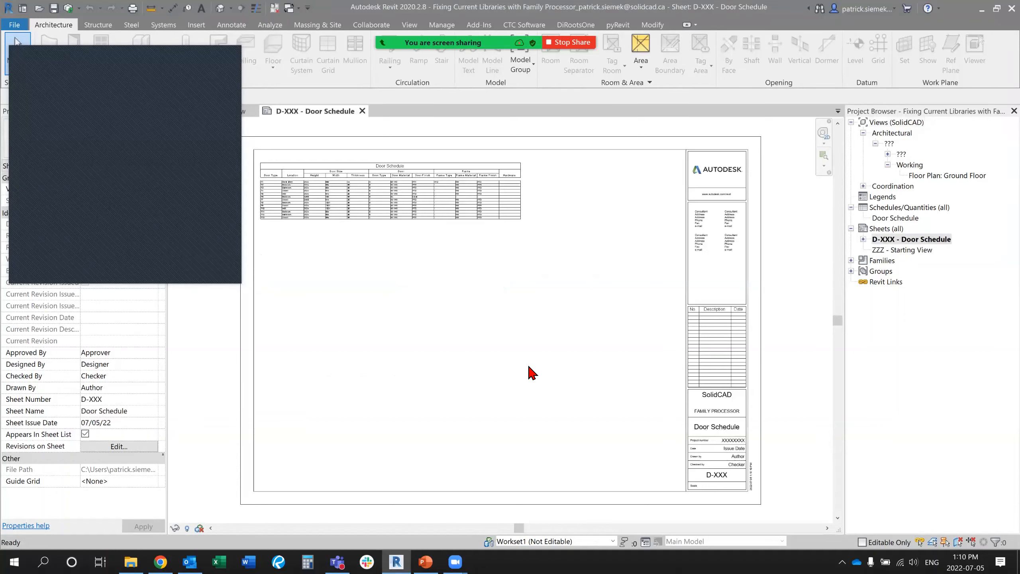
middle_drag(464, 339, 436, 438)
scroll(425, 252, up, 5)
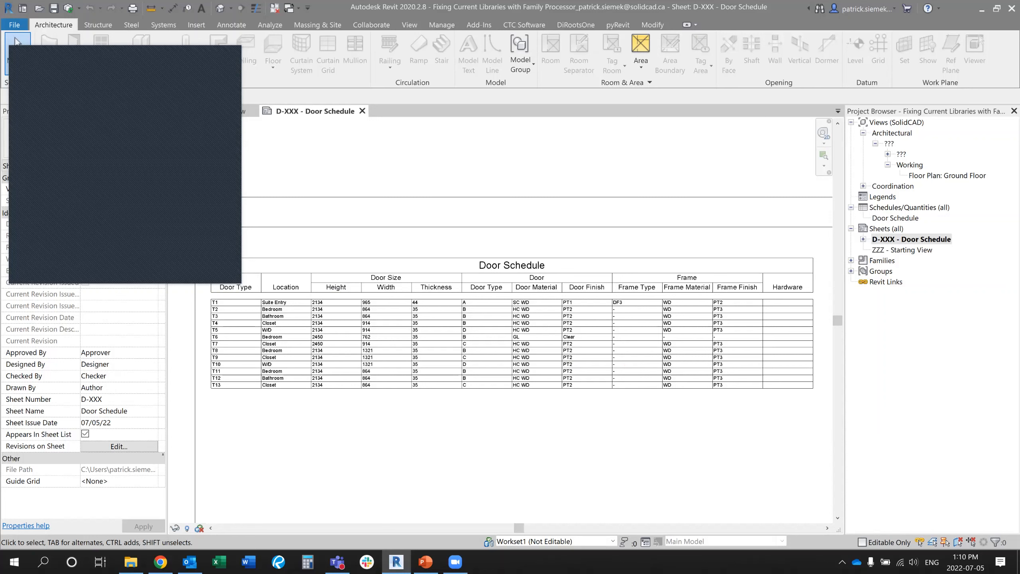
In the Ground Floor plan, load the M_Door-Single-Panel family from the Doors library with types 800 x 2100mm and 900 x 2100mm
double_click(946, 175)
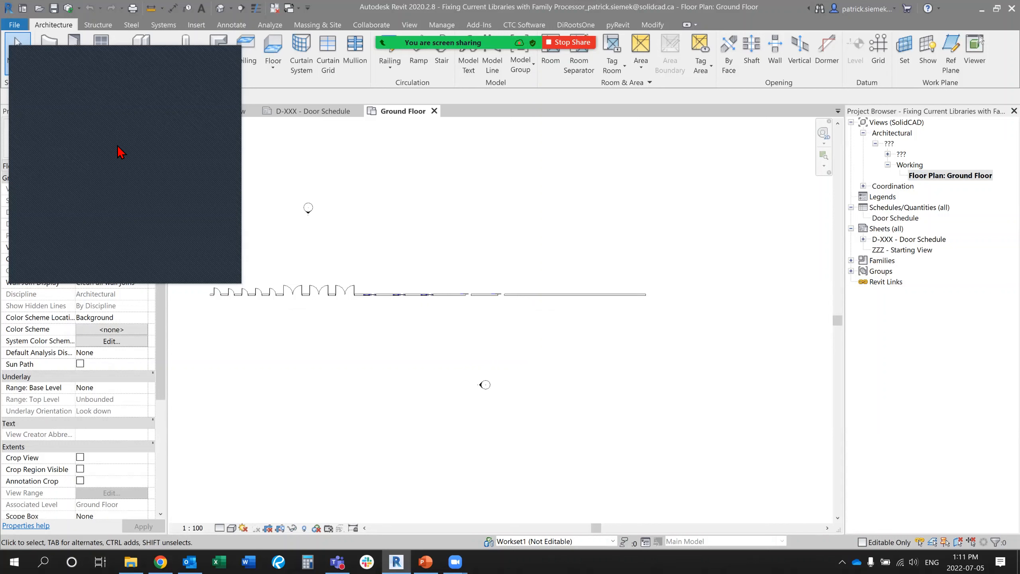
click(196, 25)
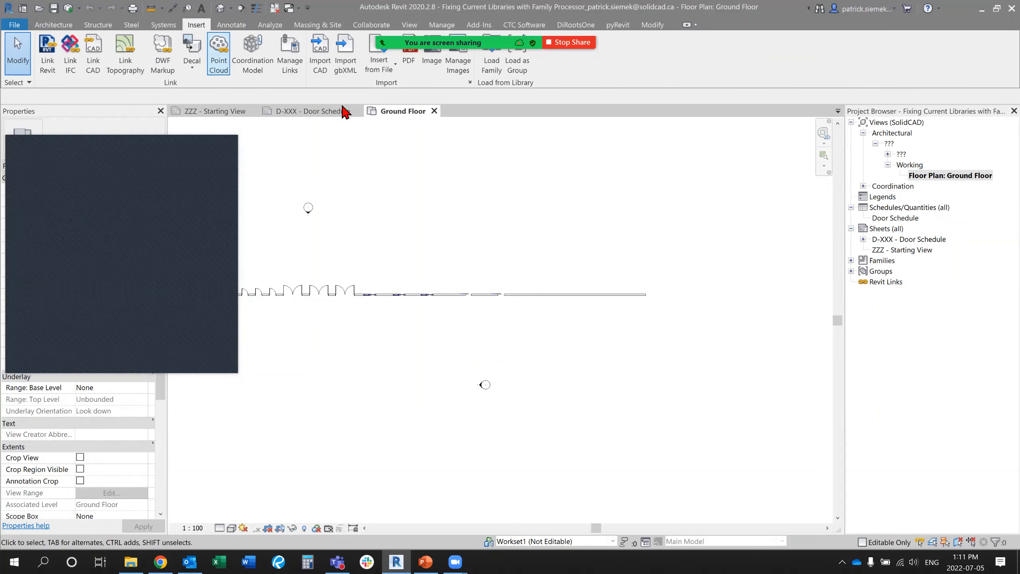
click(491, 64)
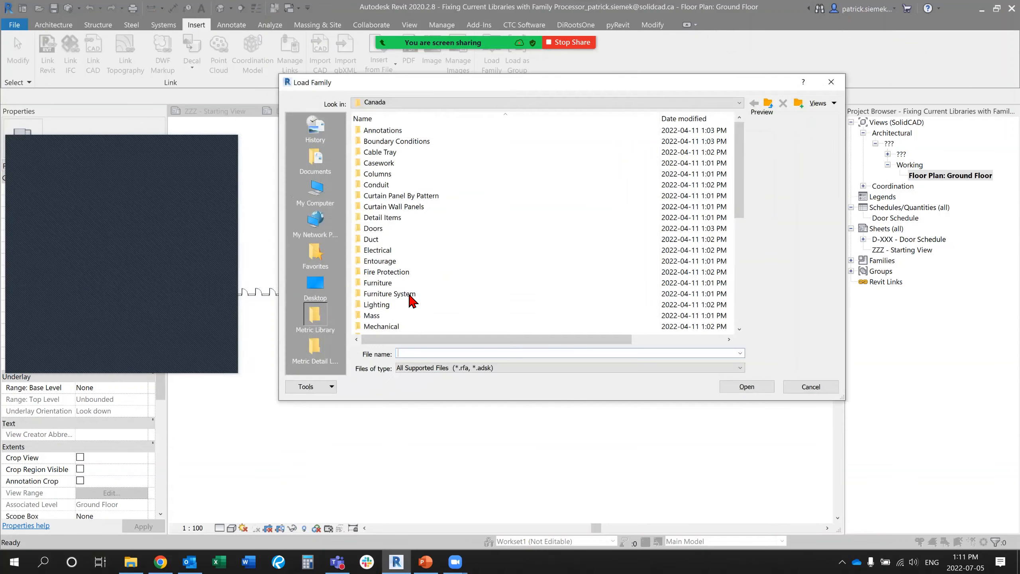
double_click(393, 229)
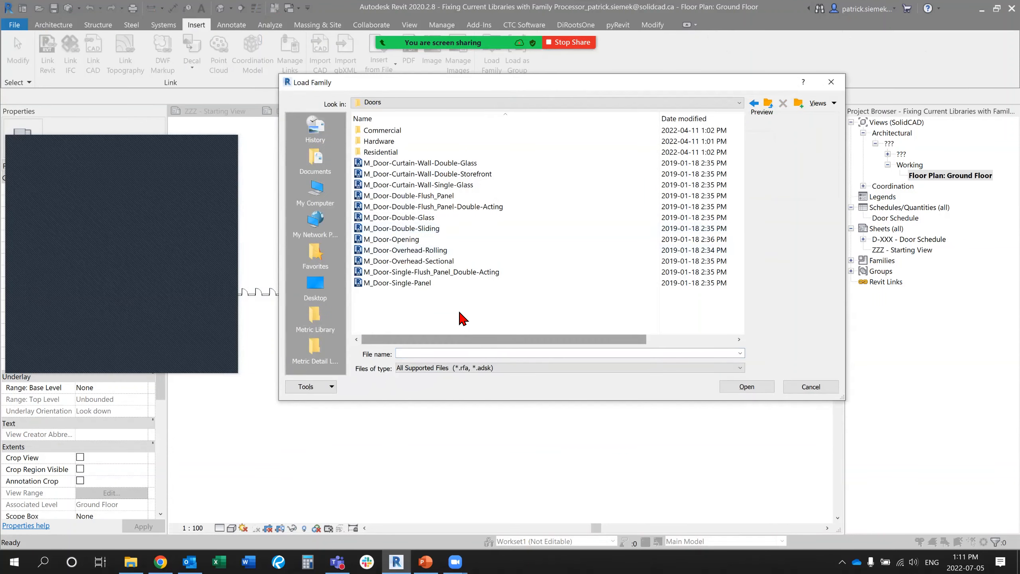
click(433, 283)
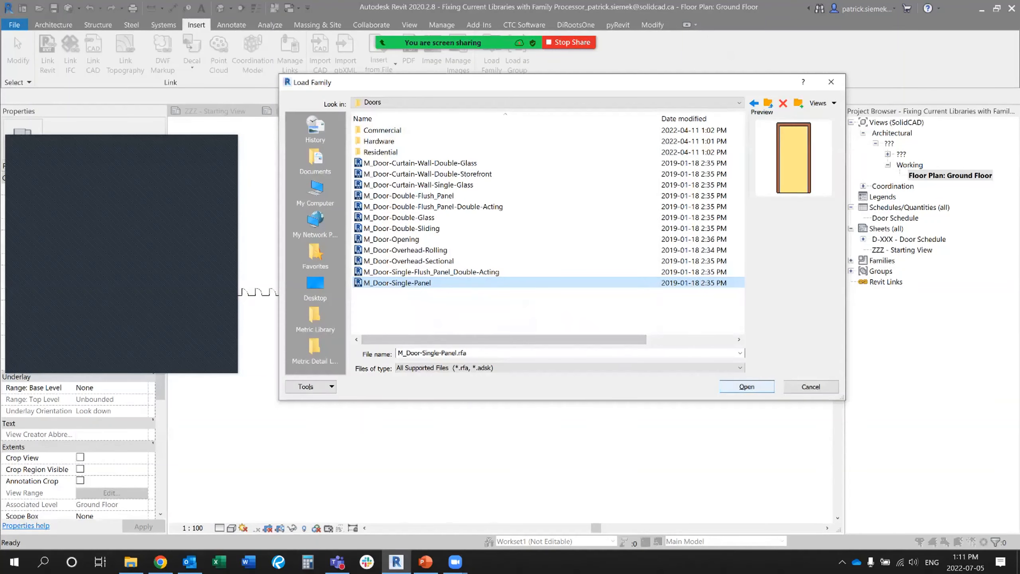
click(747, 386)
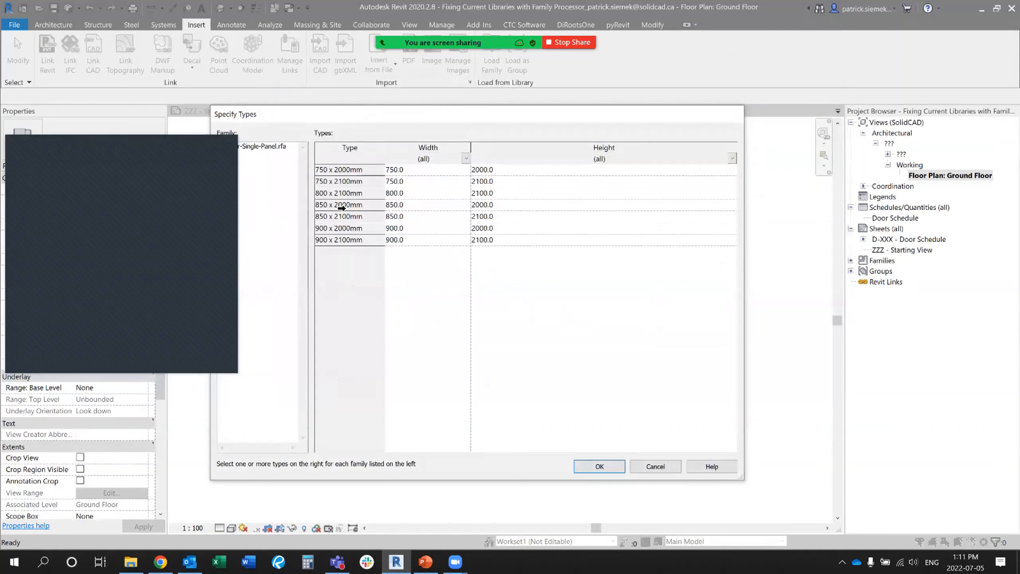
click(342, 194)
ctrl+click(354, 240)
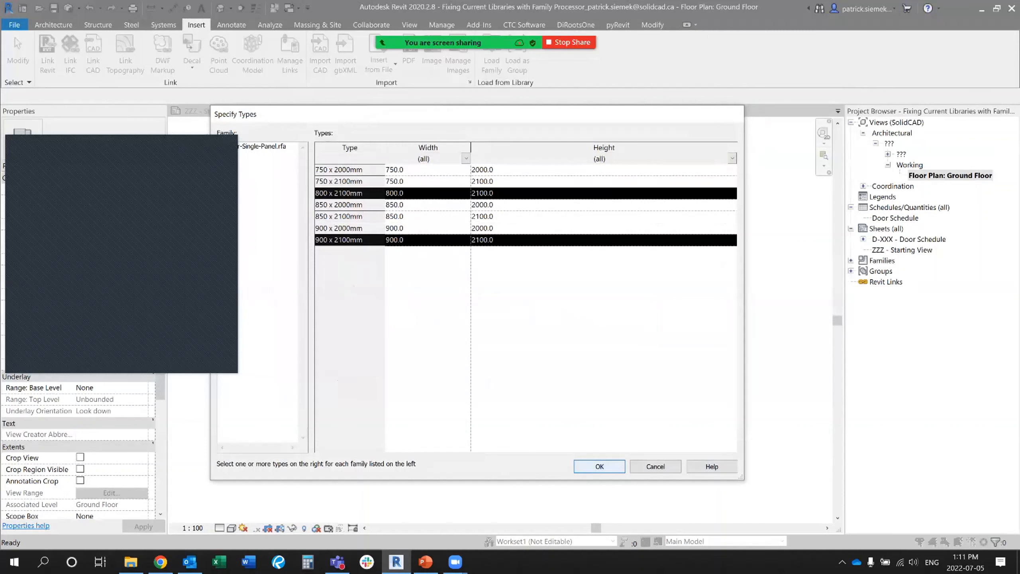
key(Return)
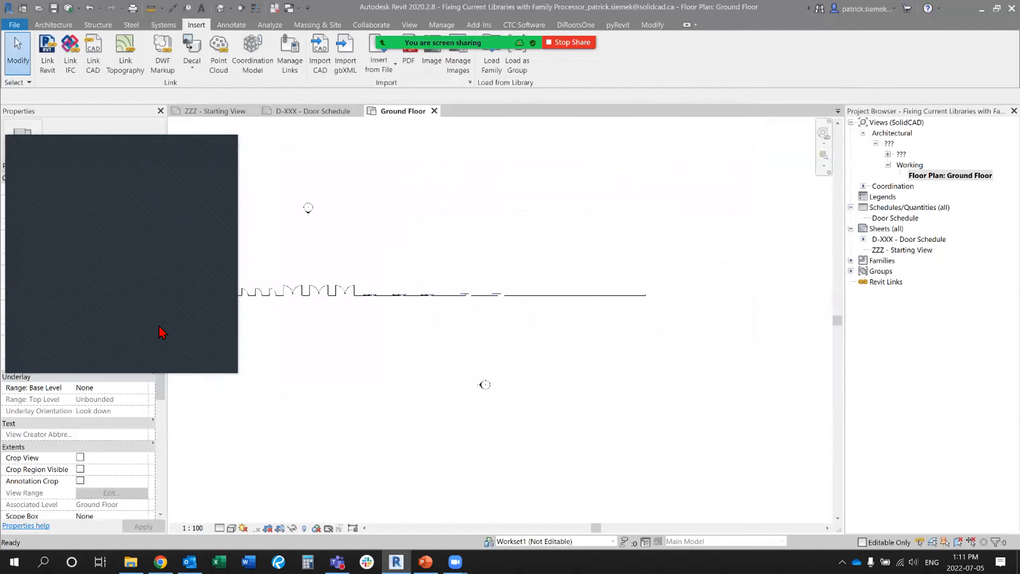
Place an 800 x 2100mm M_Door-Single-Panel door in the long empty wall segment at the row's end
scroll(524, 273, up, 3)
scroll(556, 278, up, 1)
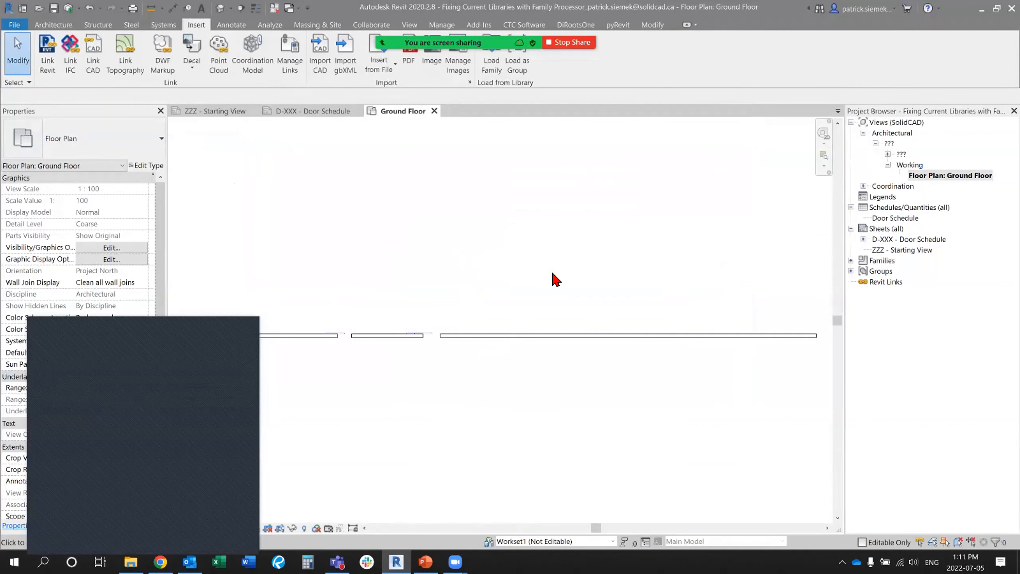
key(d)
key(r)
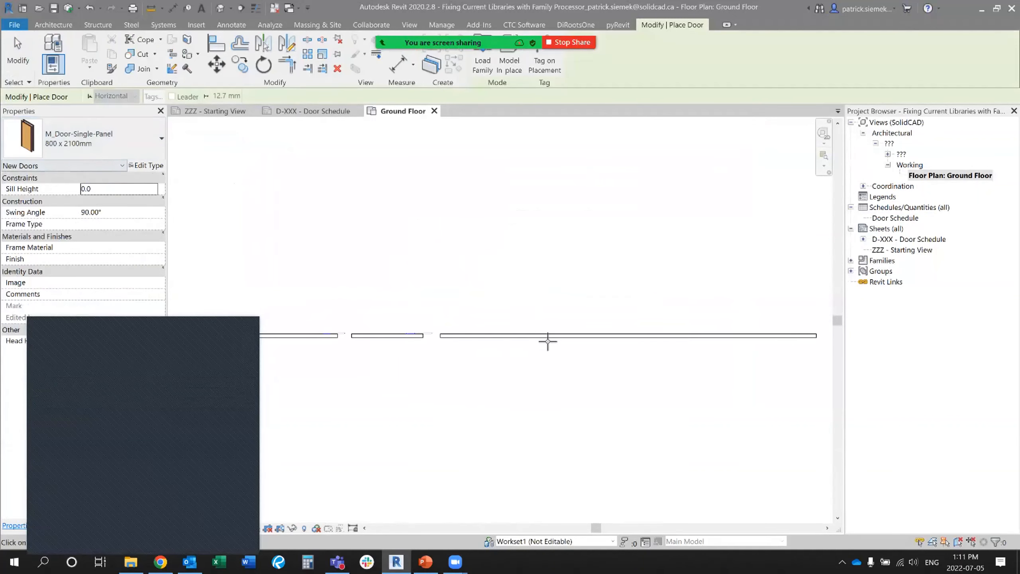
click(531, 333)
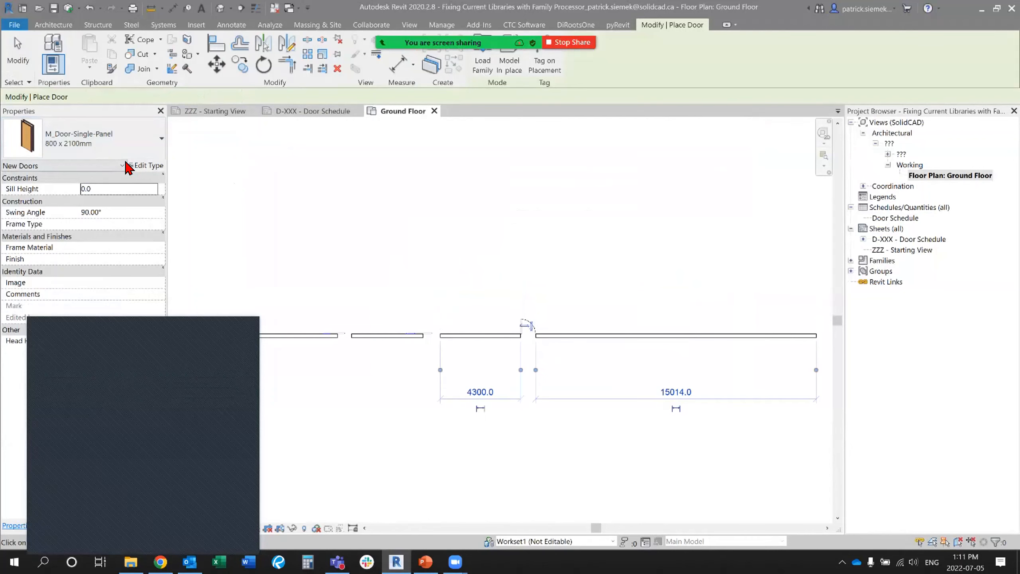
Place a 900 x 2100mm M_Door-Single-Panel door in the same wall beside the 800 x 2100mm door and finish placing
click(99, 137)
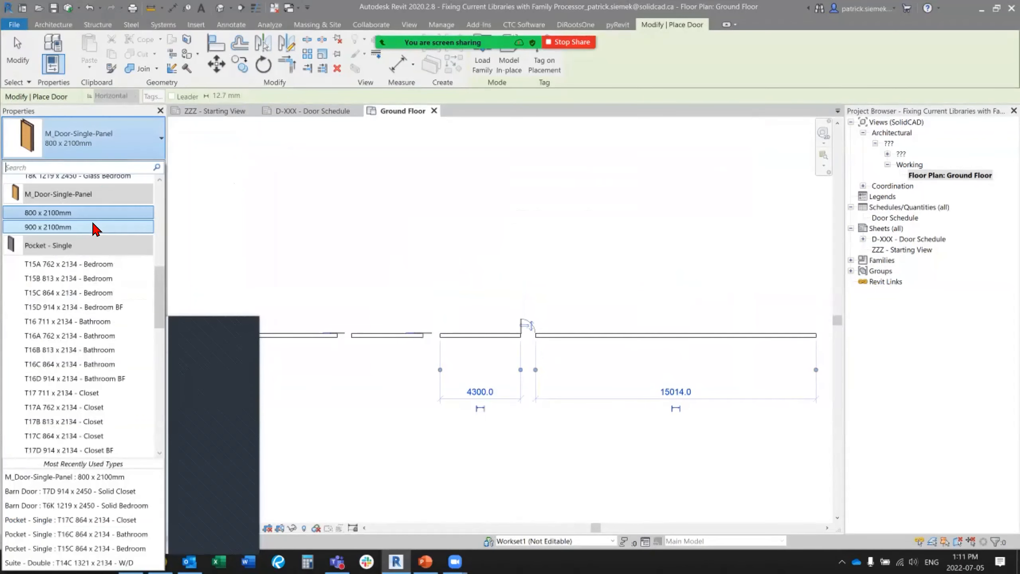
click(96, 227)
click(566, 332)
key(Escape)
key(Escape)
scroll(506, 322, down, 2)
scroll(571, 333, down, 3)
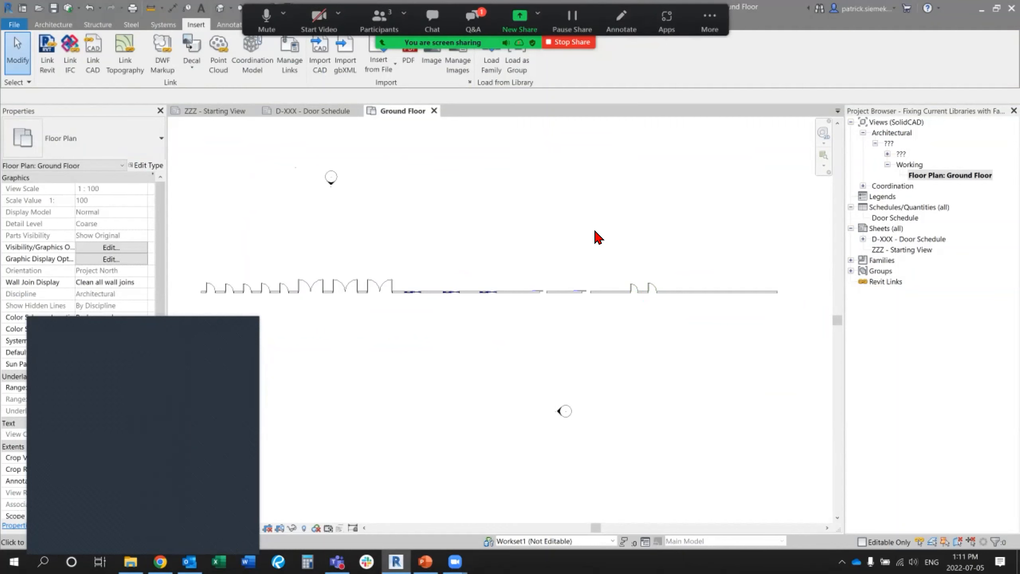
Open the Door Schedule view from the project's schedules to review the rows of the newly placed doors
click(480, 34)
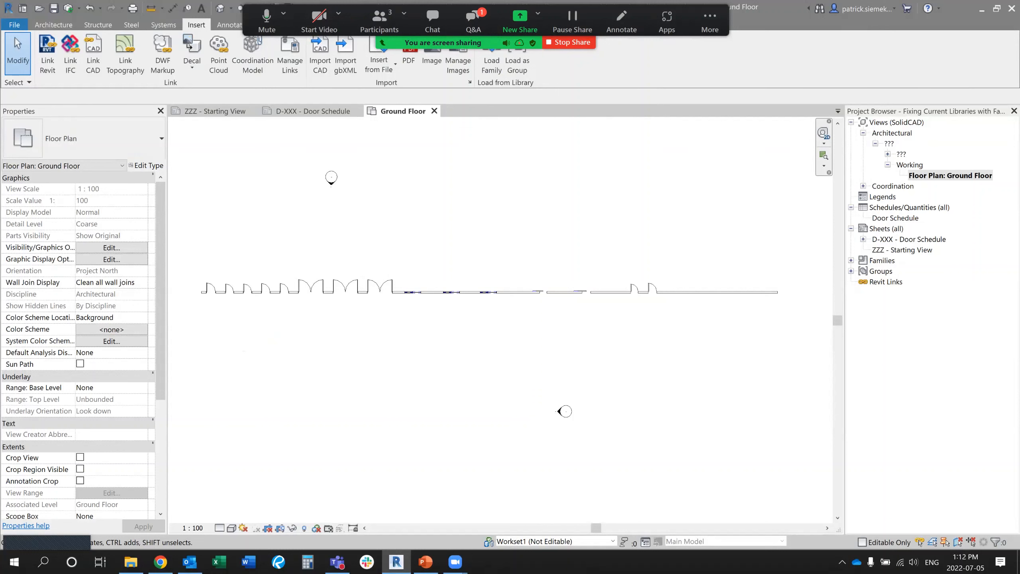
click(895, 218)
click(895, 218)
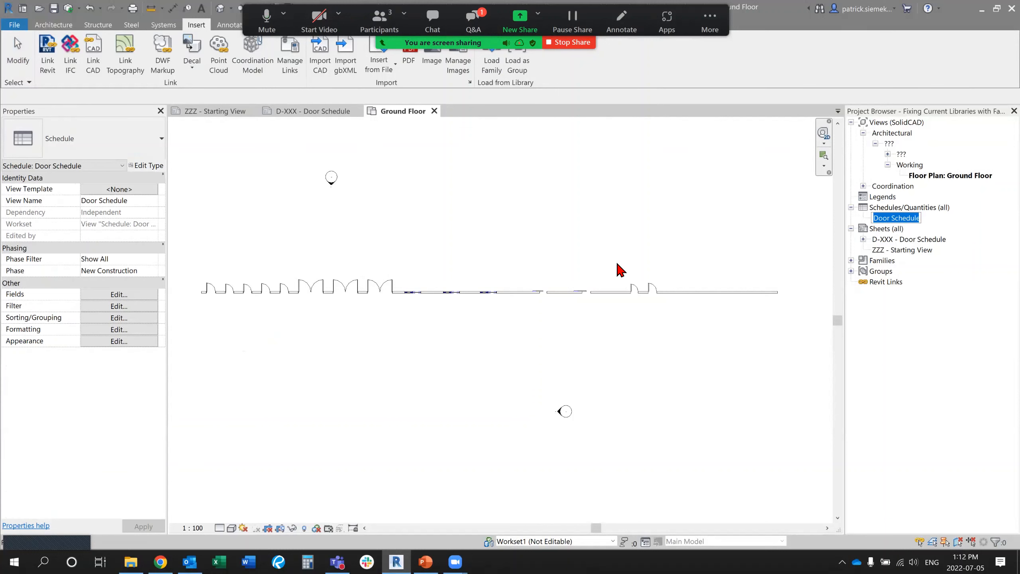
key(Escape)
double_click(895, 218)
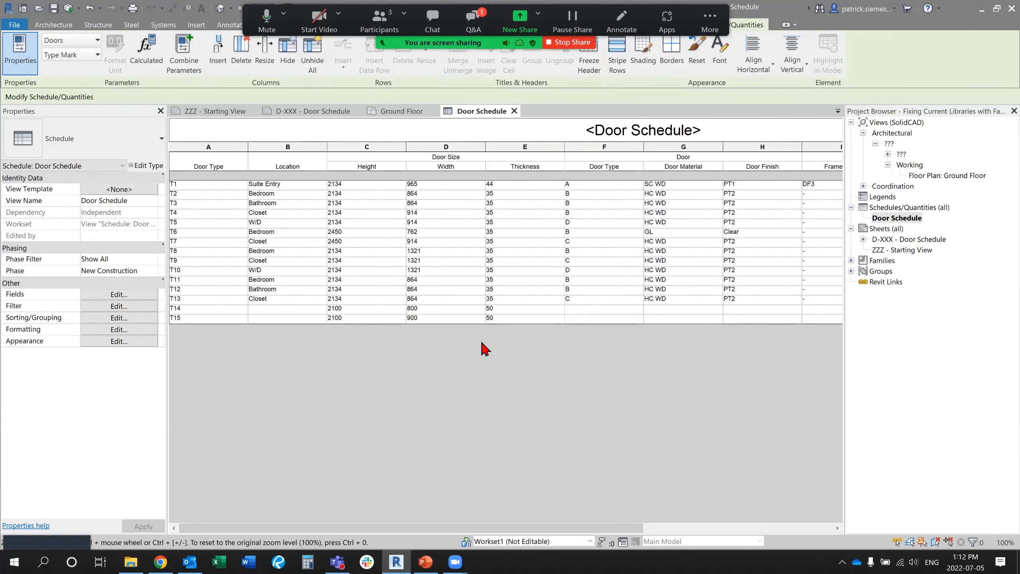
ctrl+scroll(412, 364, up, 2)
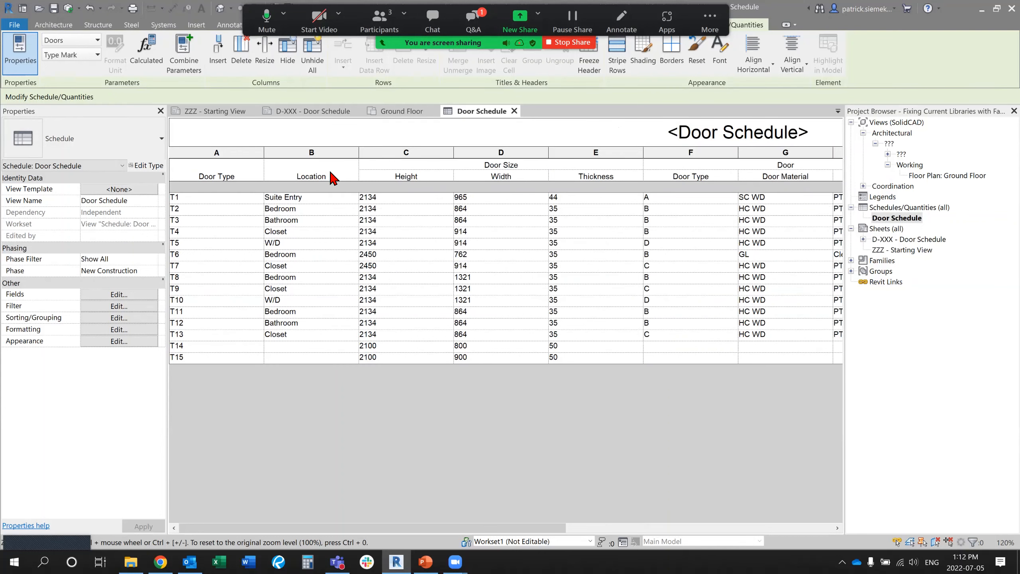
Compare the Location values of the existing door types with the Location cells of rows T14 and T15
click(307, 333)
key(Up)
key(Up)
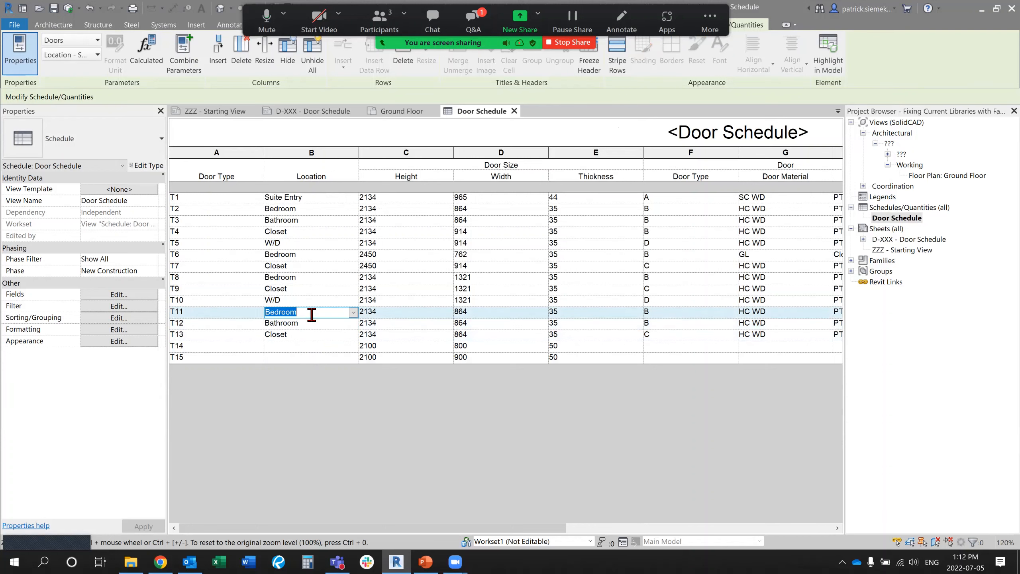
key(Up)
key(Up)
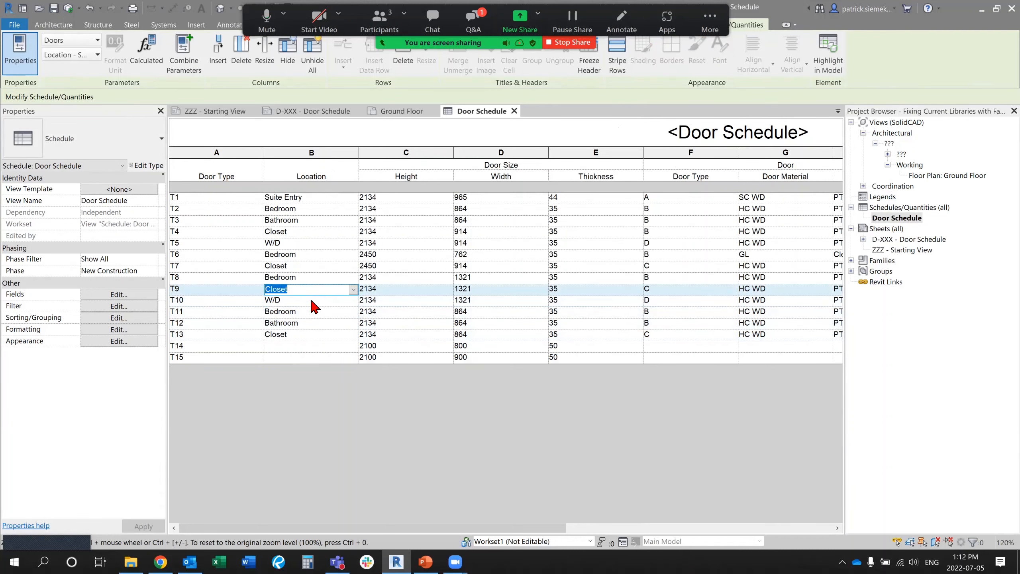
key(Down)
key(Down)
key(Down)
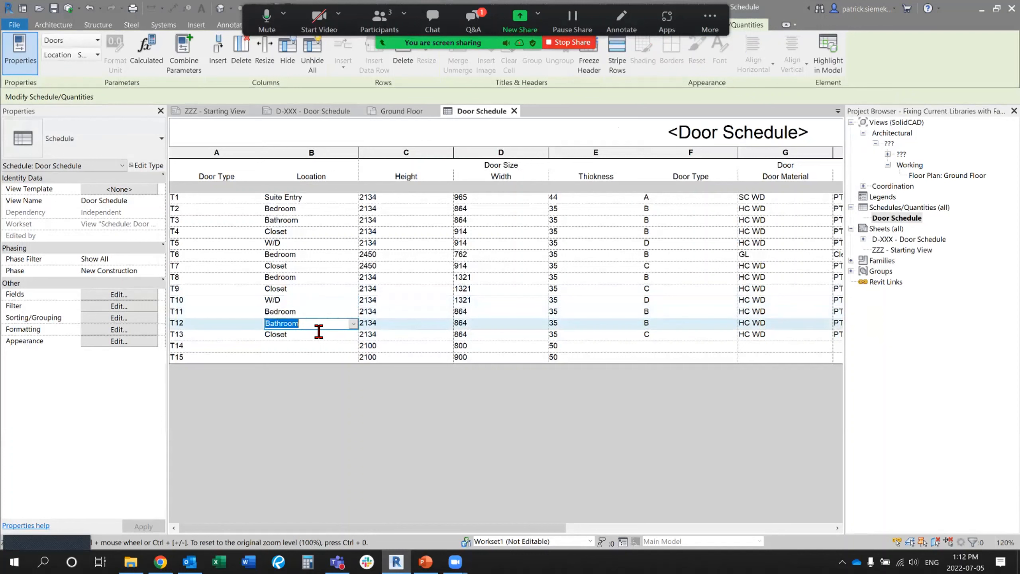
click(307, 346)
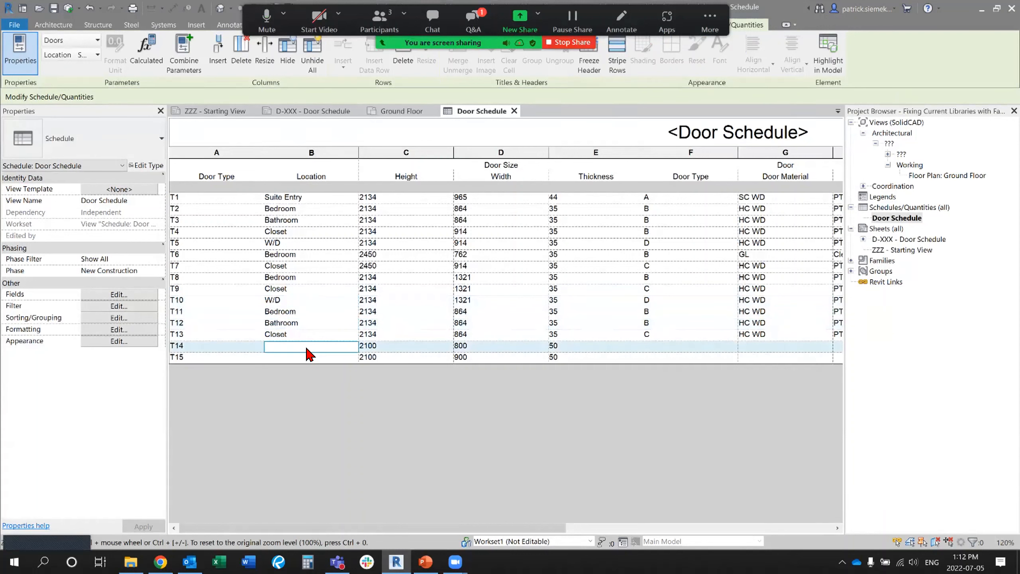
click(306, 359)
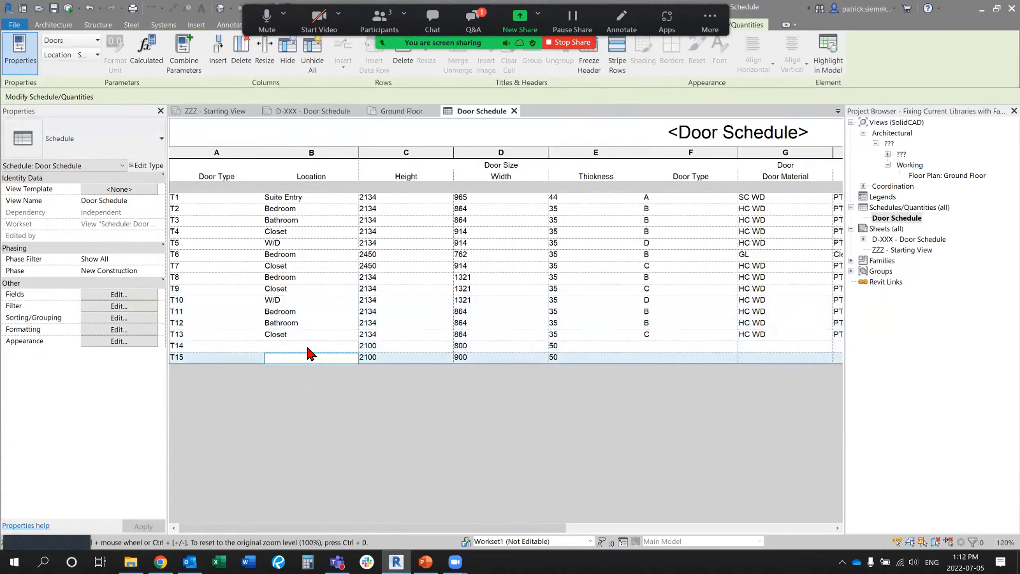
click(307, 347)
click(310, 358)
Check the door type, material, finish, frame and hardware cells of rows T14 and T15 against the other doors
drag(371, 528, 577, 528)
click(342, 358)
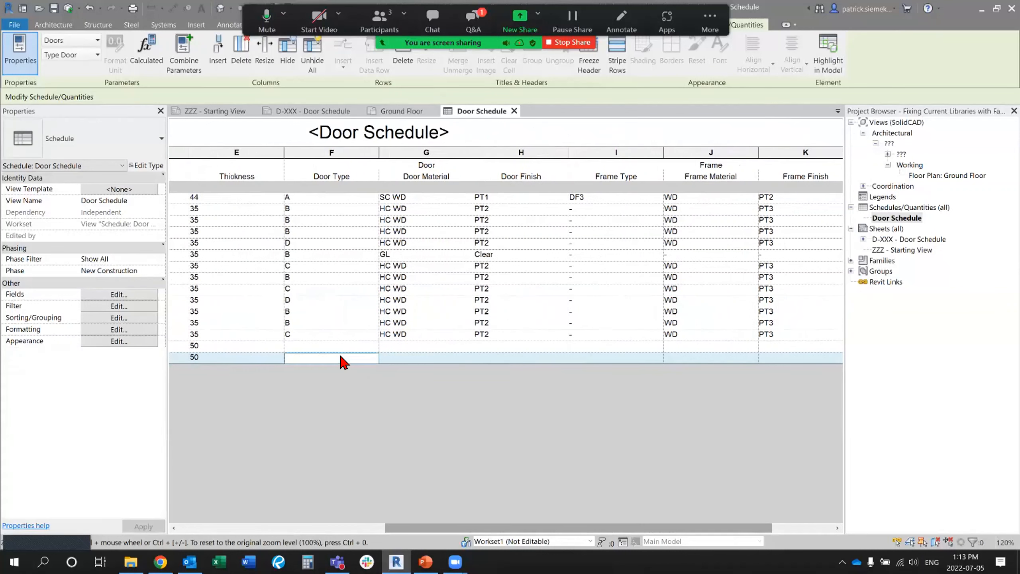
click(487, 361)
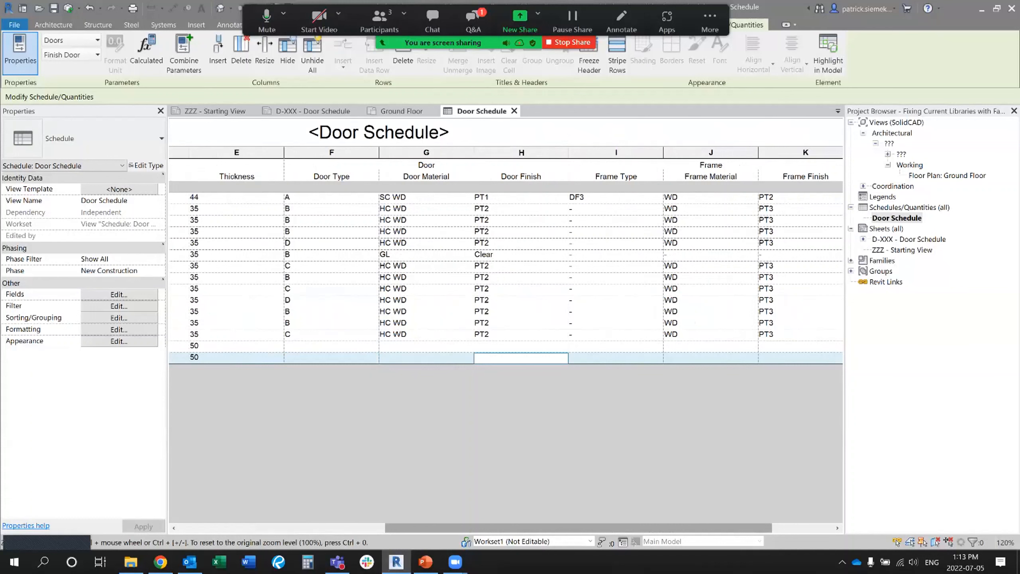
drag(525, 528, 588, 528)
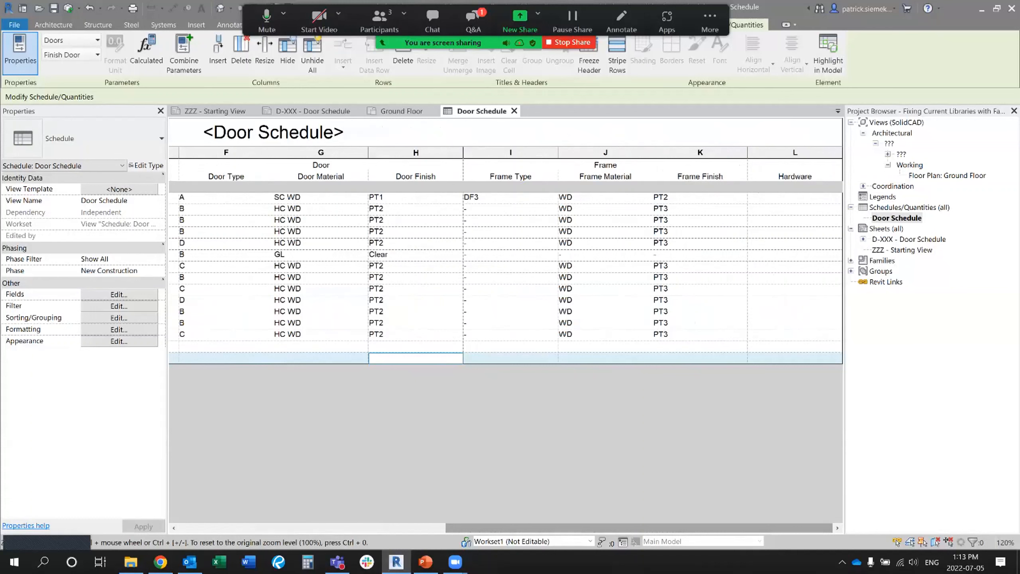
scroll(506, 261, left, 10)
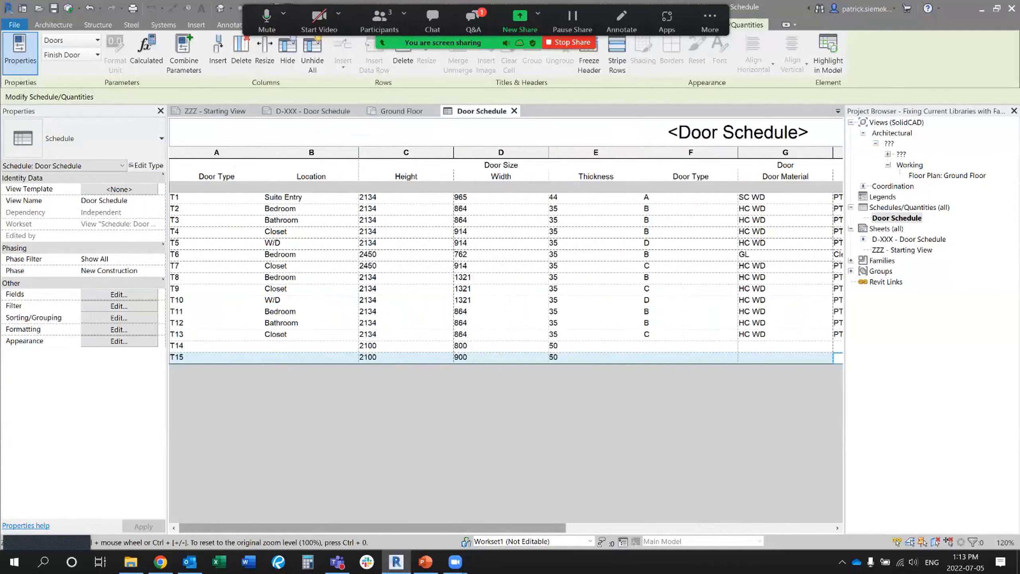
click(335, 346)
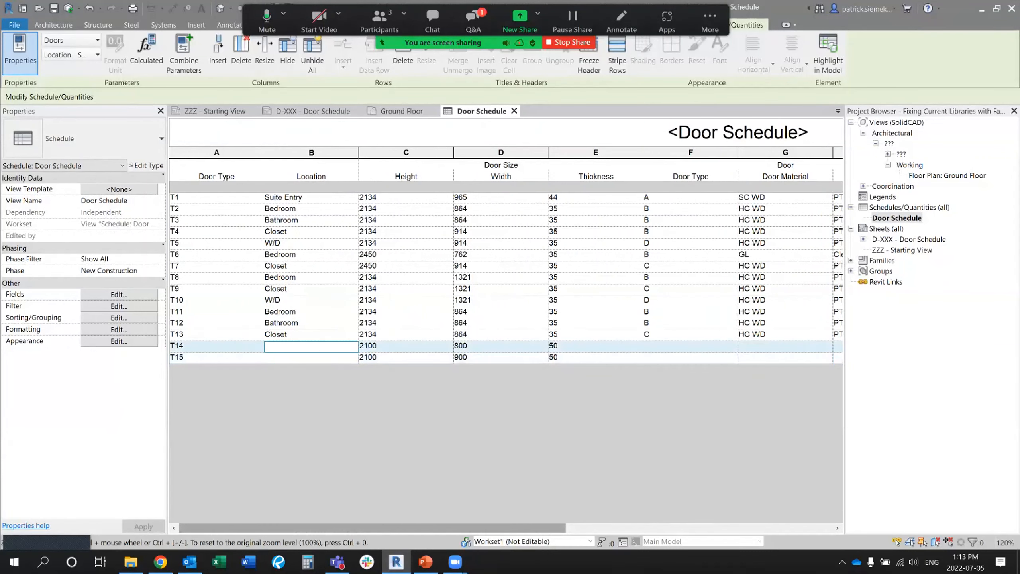
drag(372, 528, 454, 527)
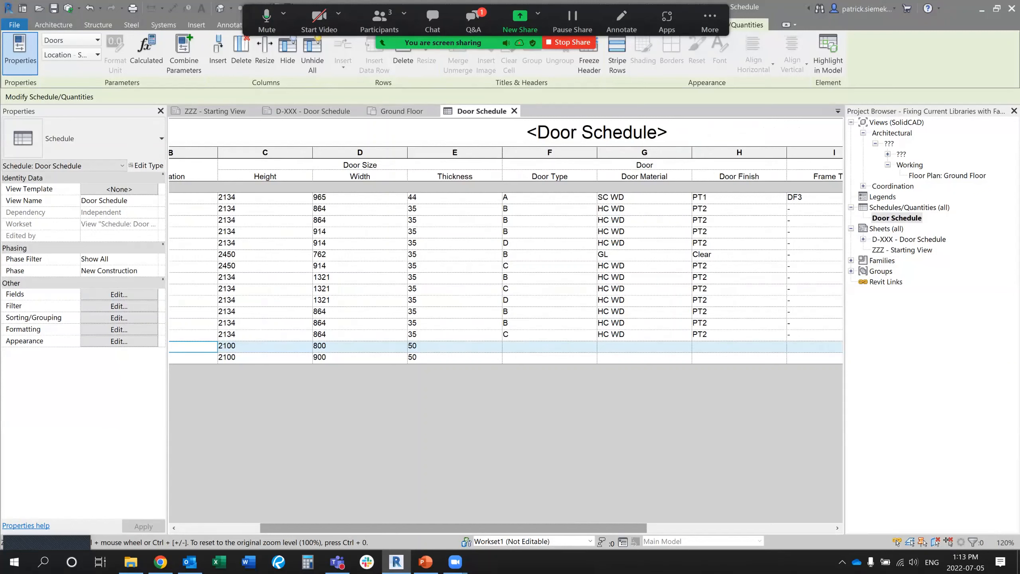
click(537, 348)
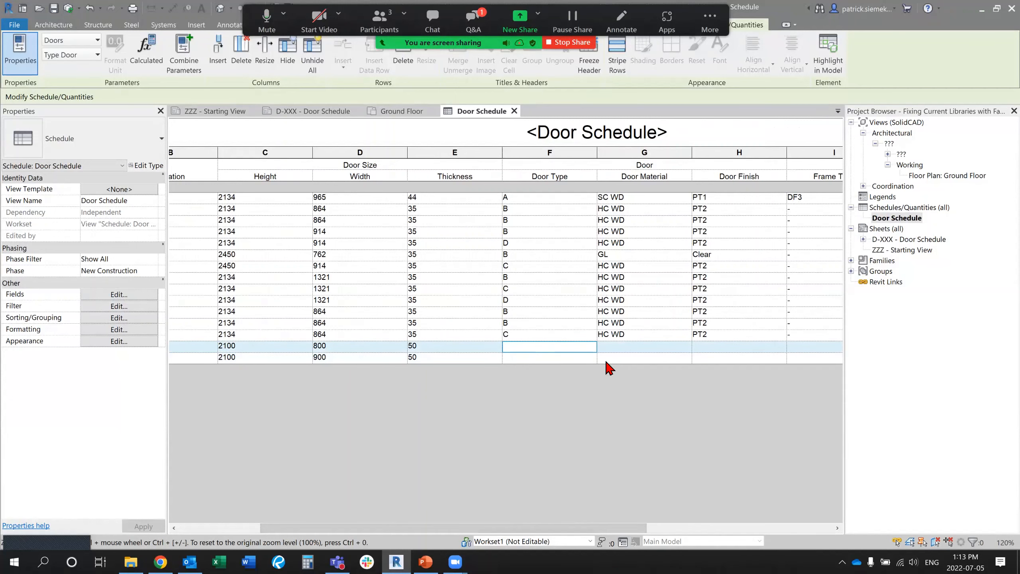
click(630, 347)
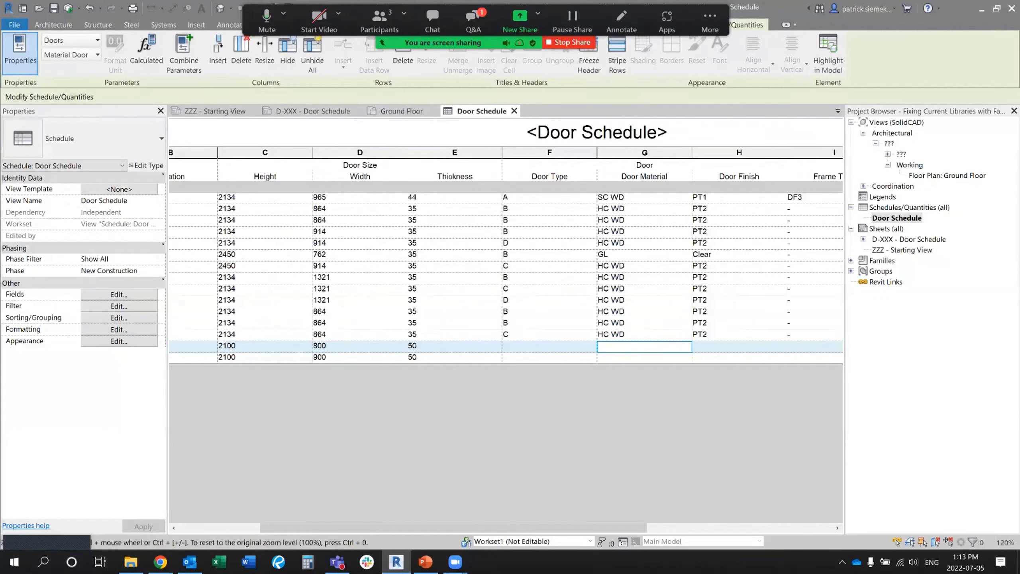
drag(550, 527, 468, 527)
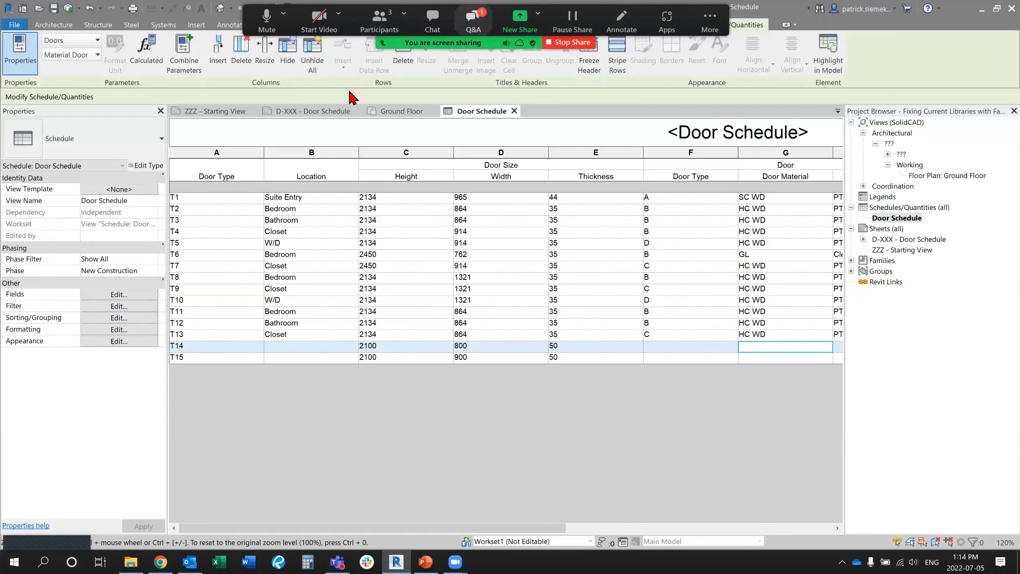
Float the CTC BIM Manager Suite toolset over the schedule and list its Free Tools
click(456, 24)
drag(311, 83, 472, 134)
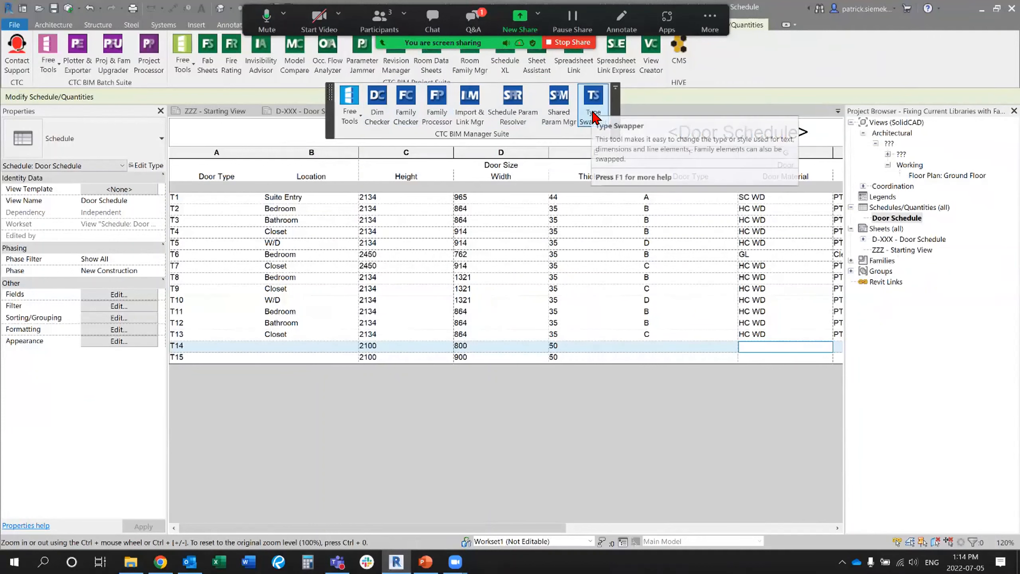
click(349, 109)
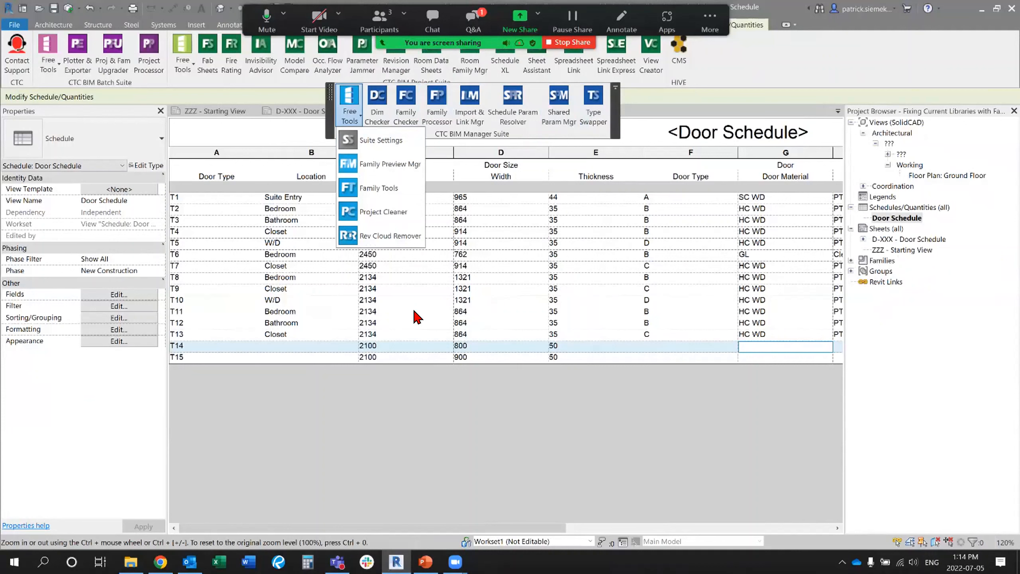
Close the Free Tools list, move the floating toolset down over the schedule, and select the Location cell of row T14
click(353, 120)
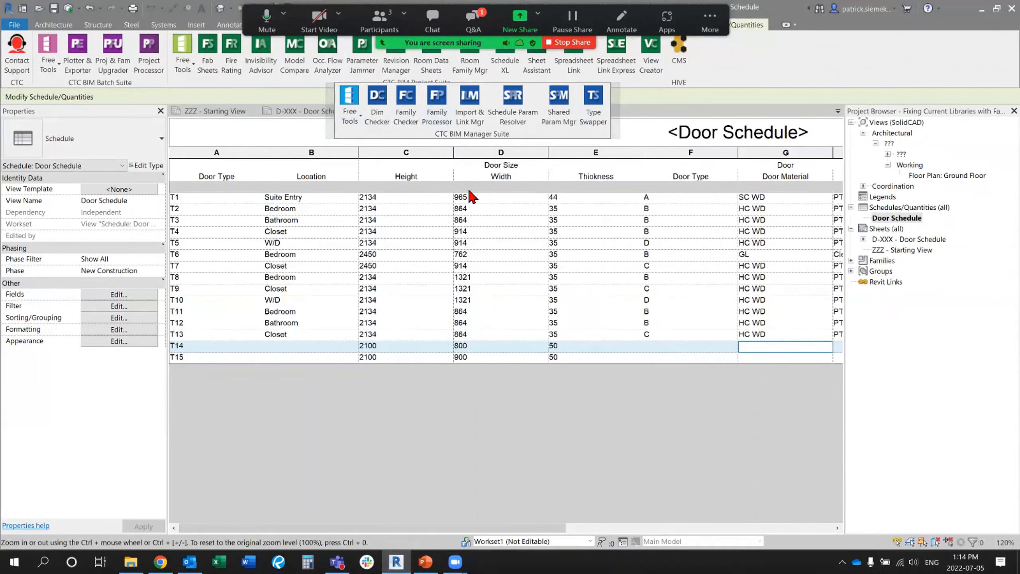
drag(478, 134, 478, 209)
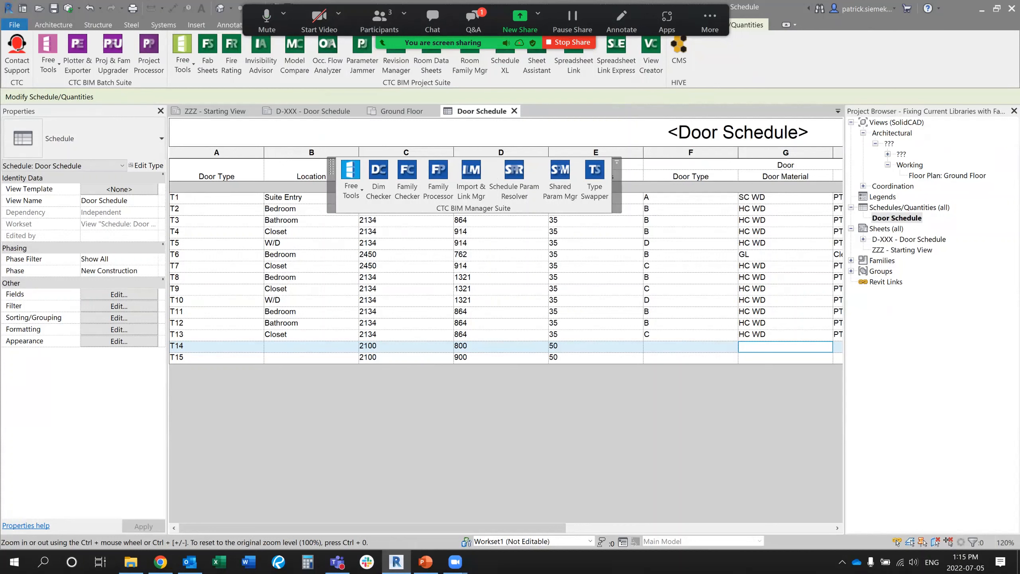
click(272, 348)
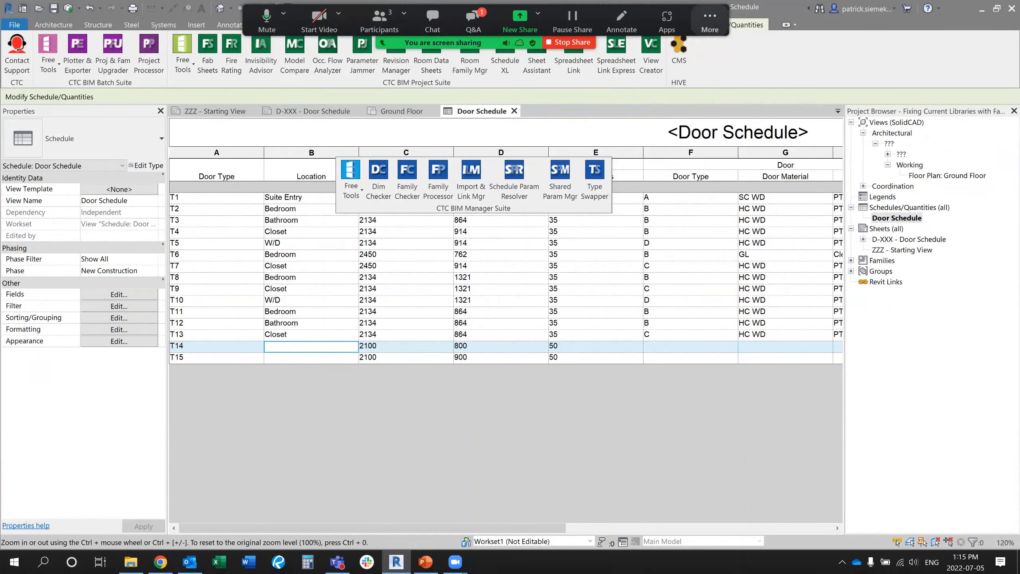
Open the 800 x 2100 mm M_Door-Single-Panel door placed in the Ground Floor plan for family editing
click(746, 25)
click(827, 55)
click(567, 296)
scroll(472, 319, down, 5)
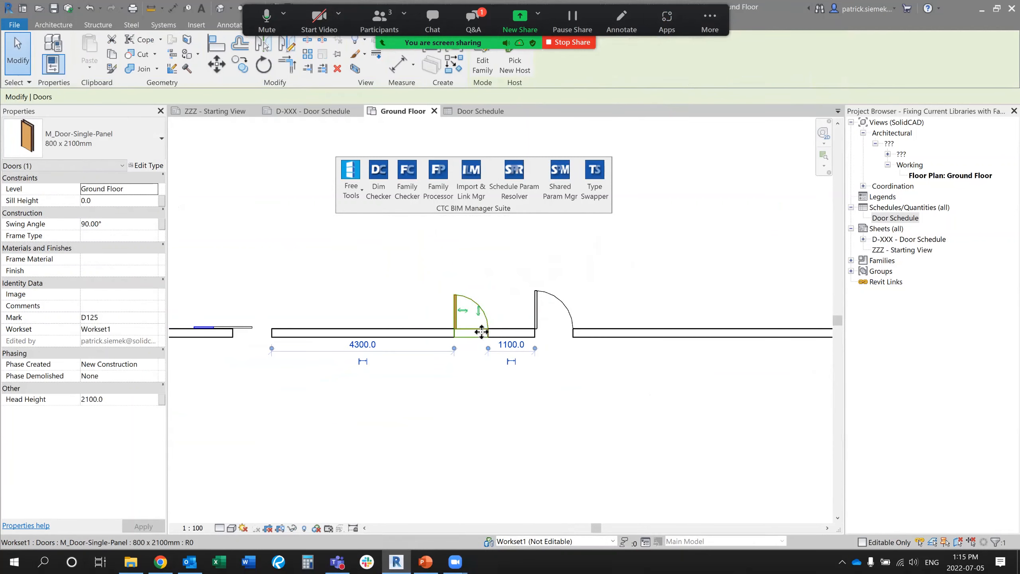
click(483, 64)
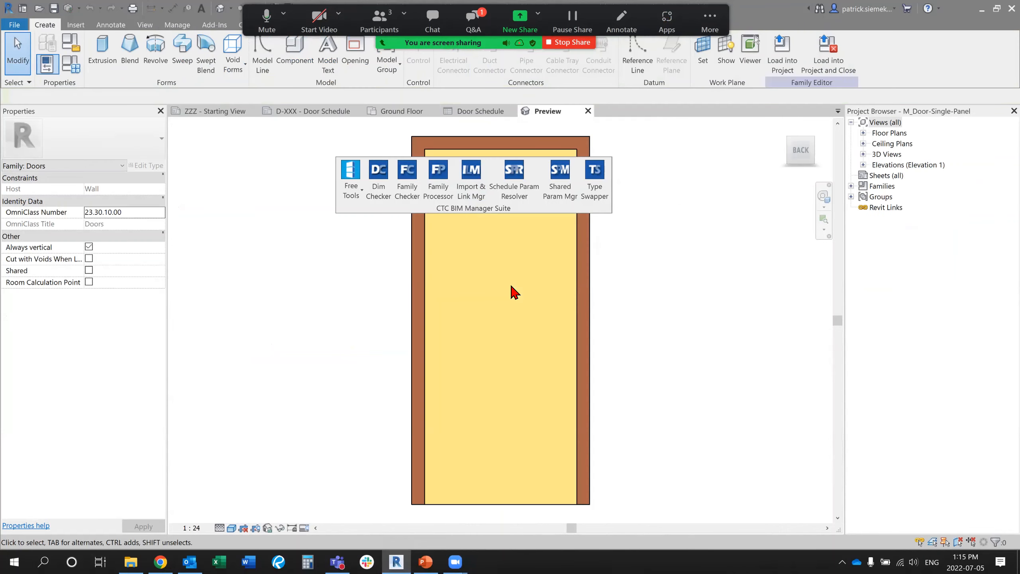
Move the floating toolset clear of the door preview and launch Family Processor on the opened door family
drag(491, 206, 512, 152)
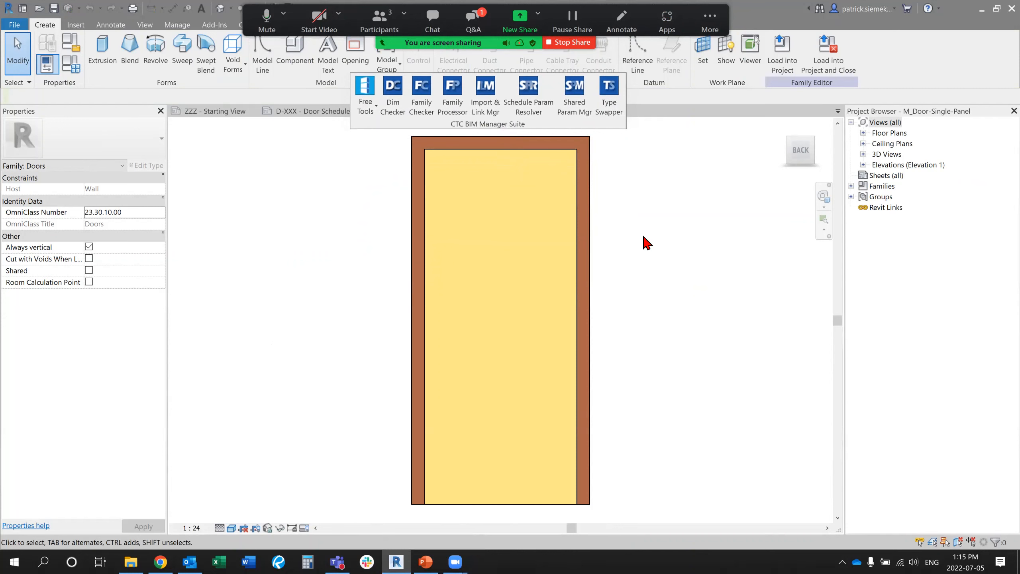
click(463, 114)
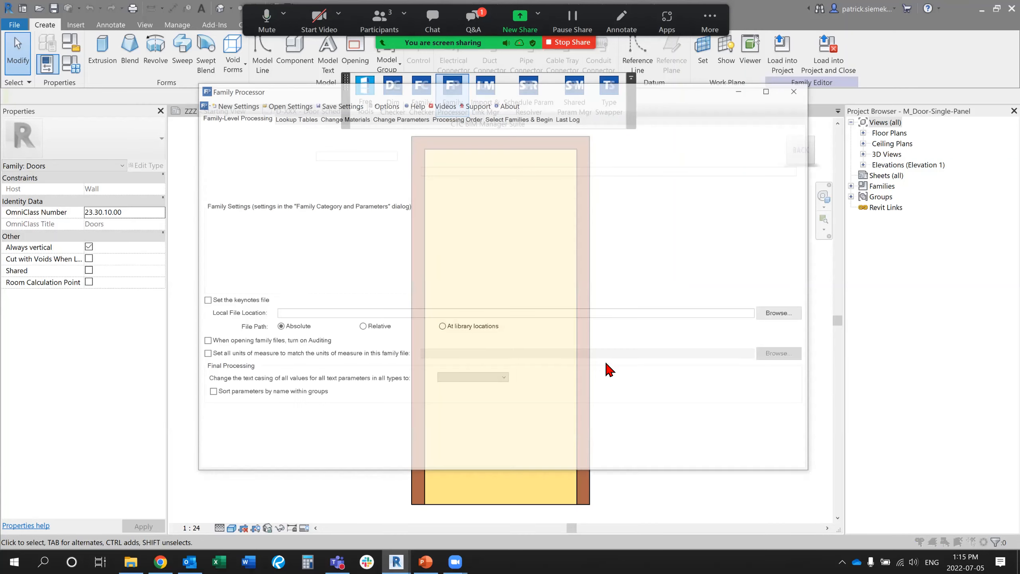
drag(530, 86, 484, 100)
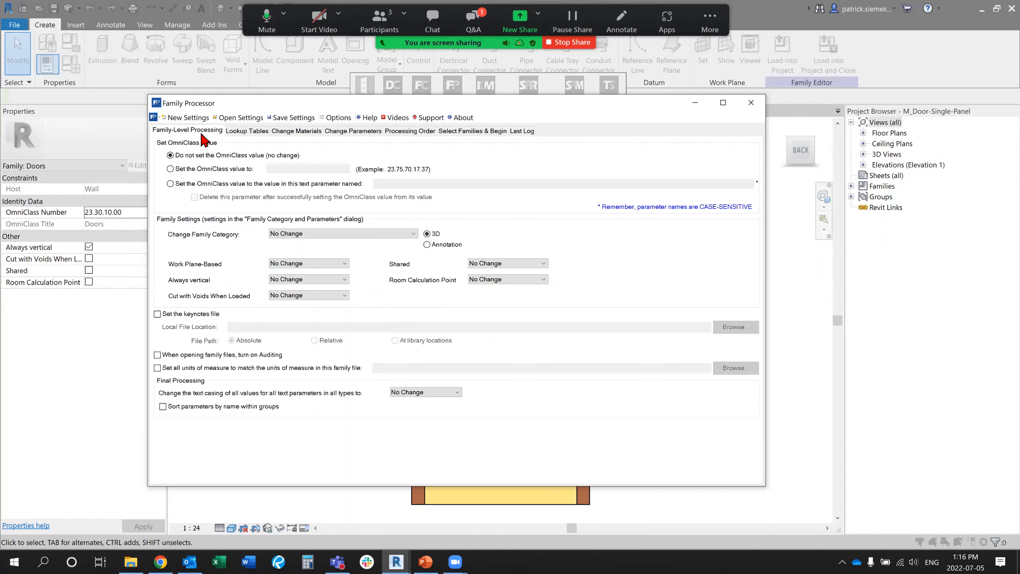
Review Family Processor's lookup table options and its options for deleting, adding and changing materials
click(252, 134)
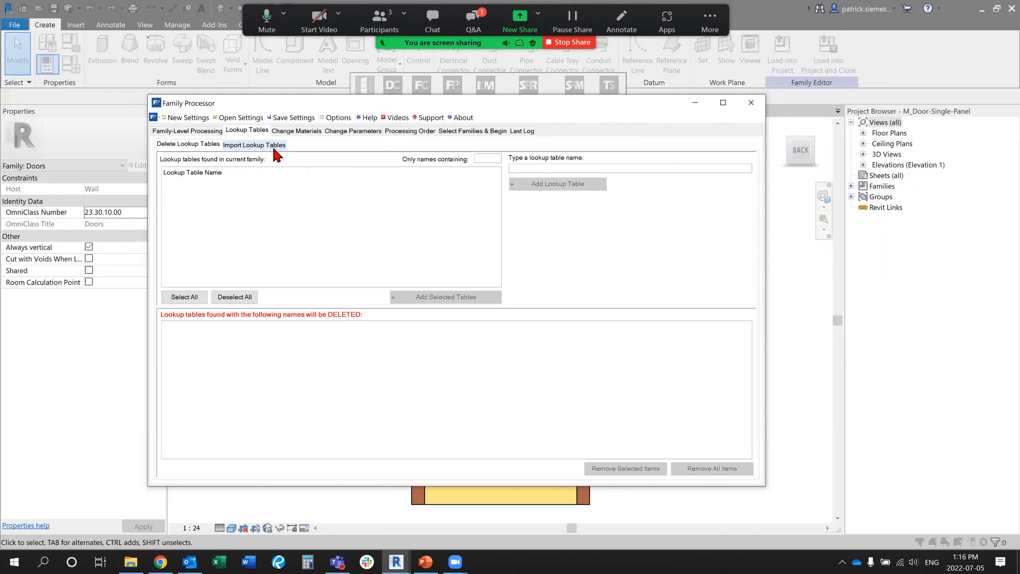
click(298, 132)
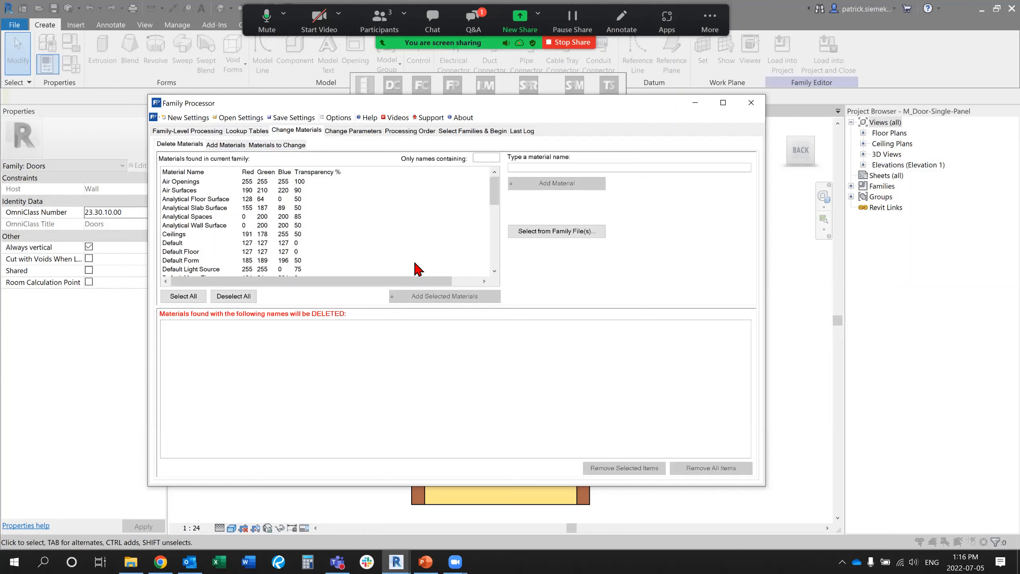
click(283, 148)
click(226, 145)
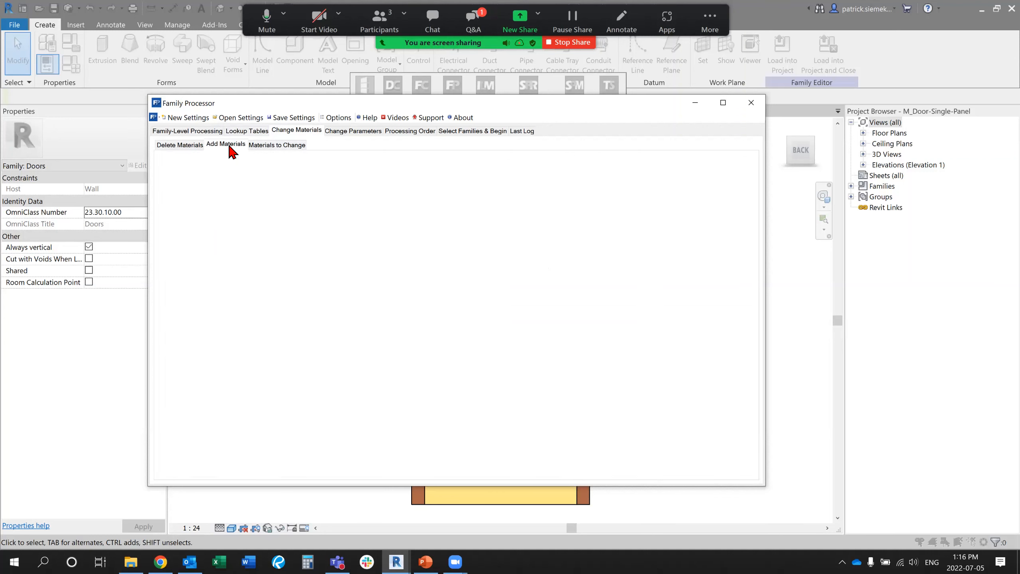
click(181, 144)
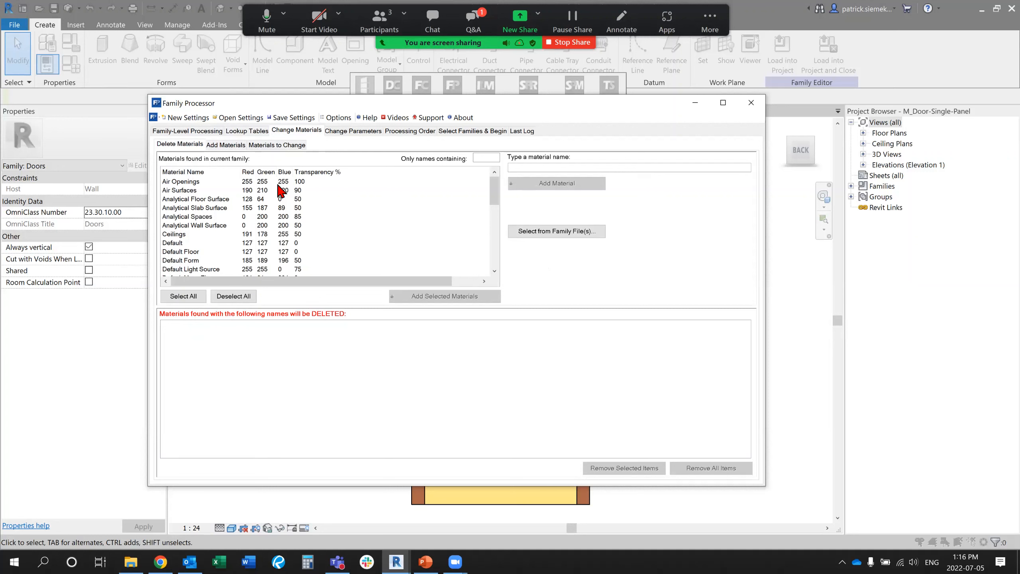
List the shared parameters available to add and sort them by shared parameters file group to reach the Doors group
click(368, 133)
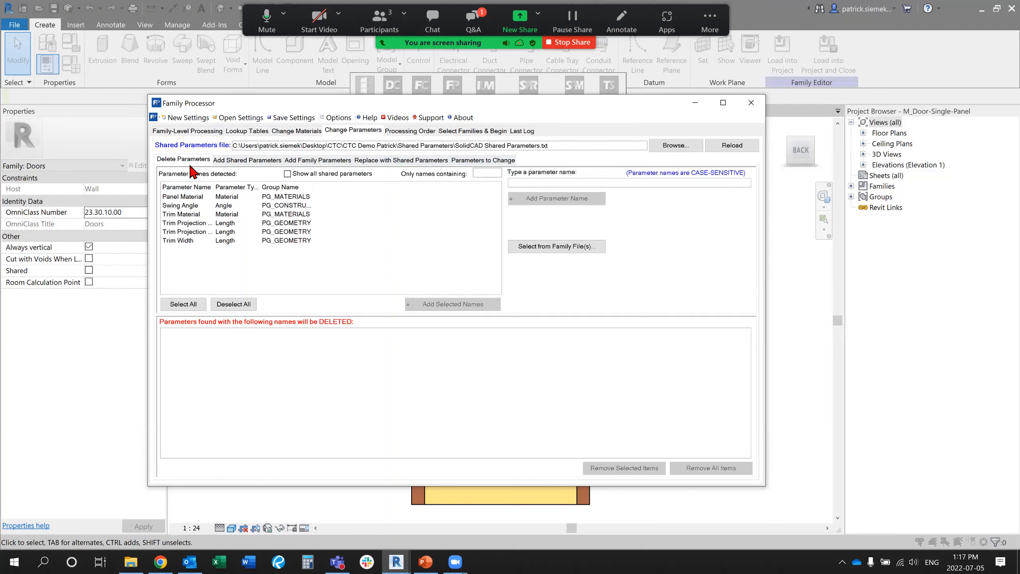
click(246, 160)
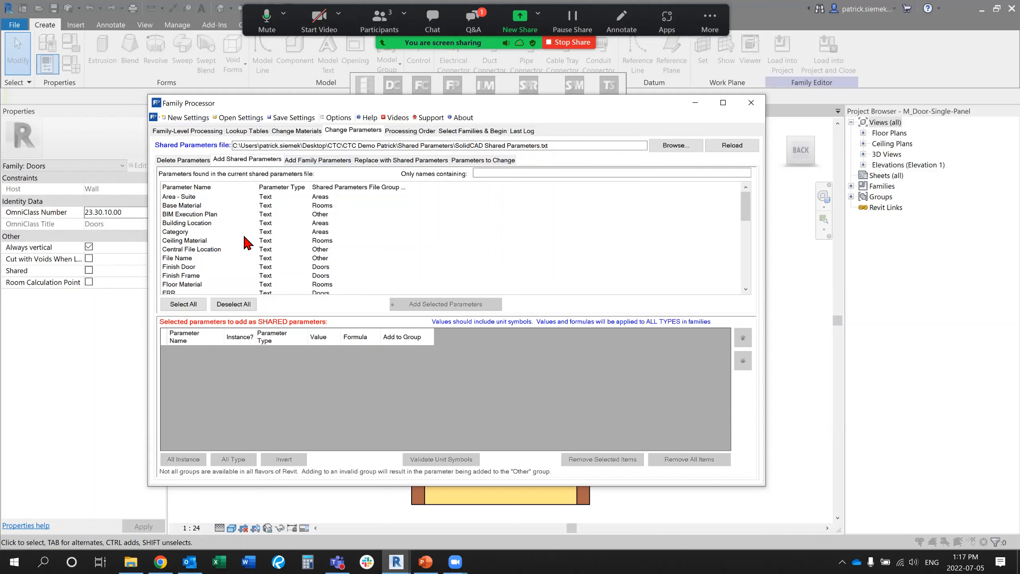
scroll(248, 220, down, 3)
scroll(251, 229, up, 3)
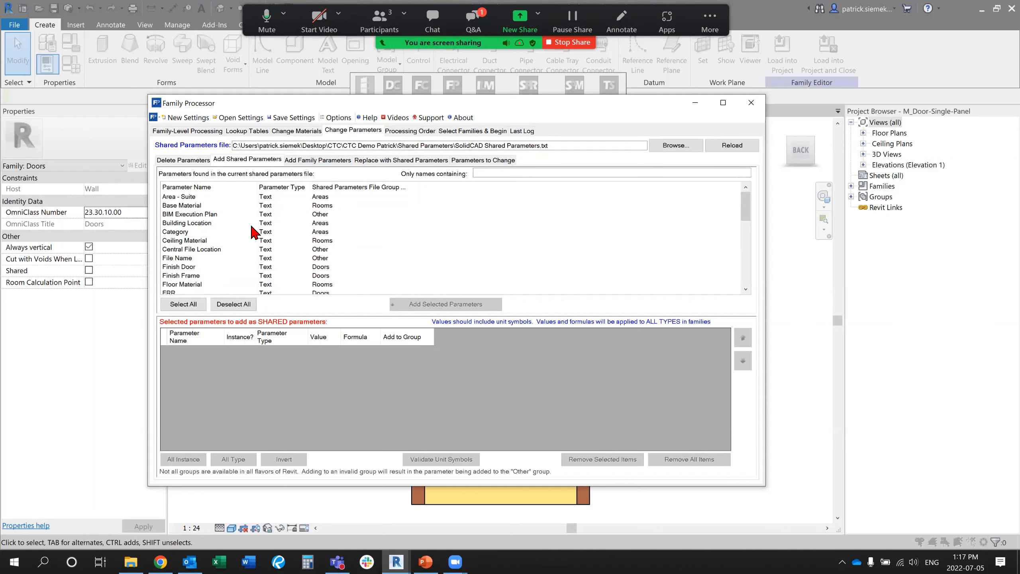
click(332, 188)
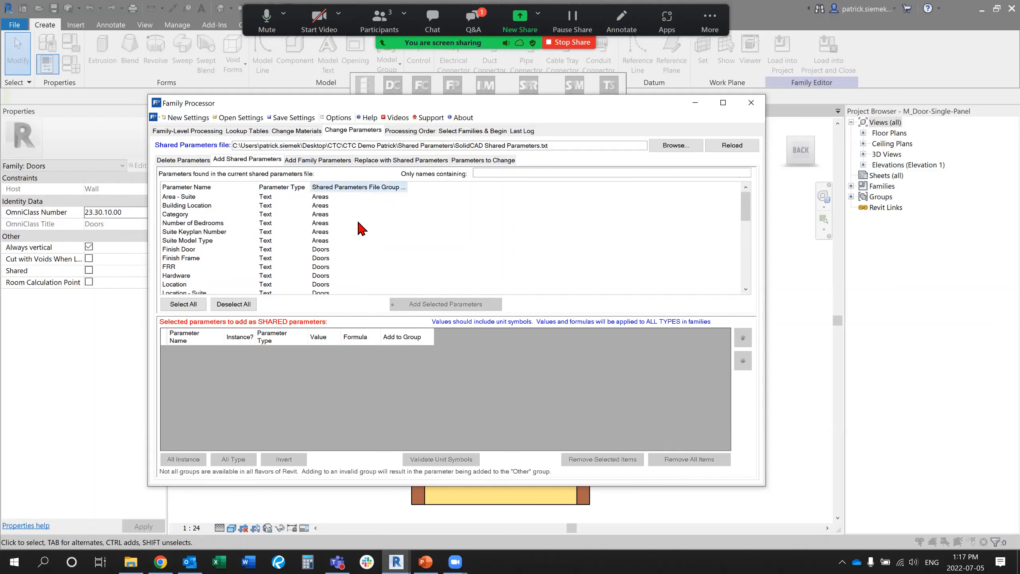
scroll(355, 243, down, 2)
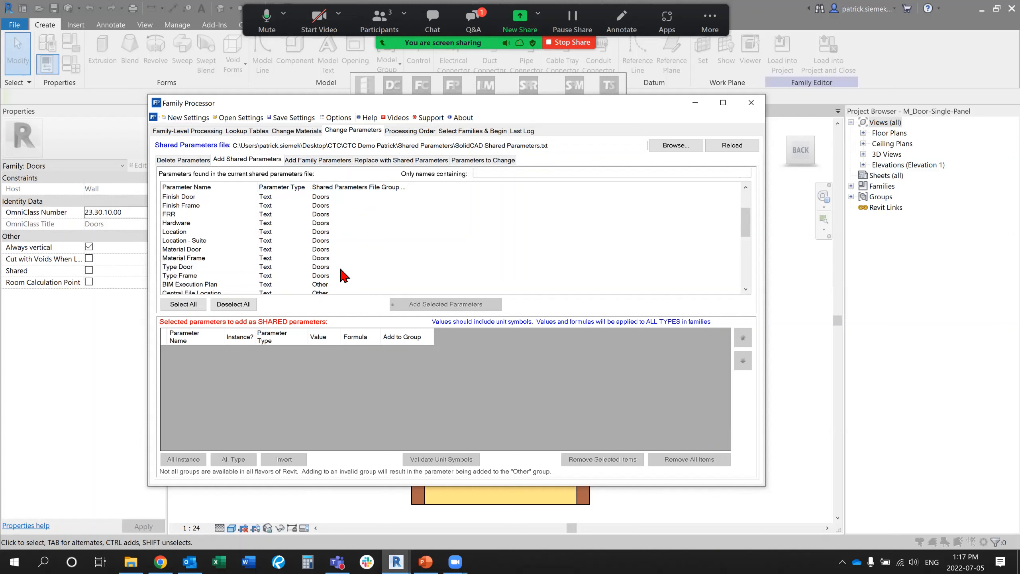
scroll(344, 276, up, 1)
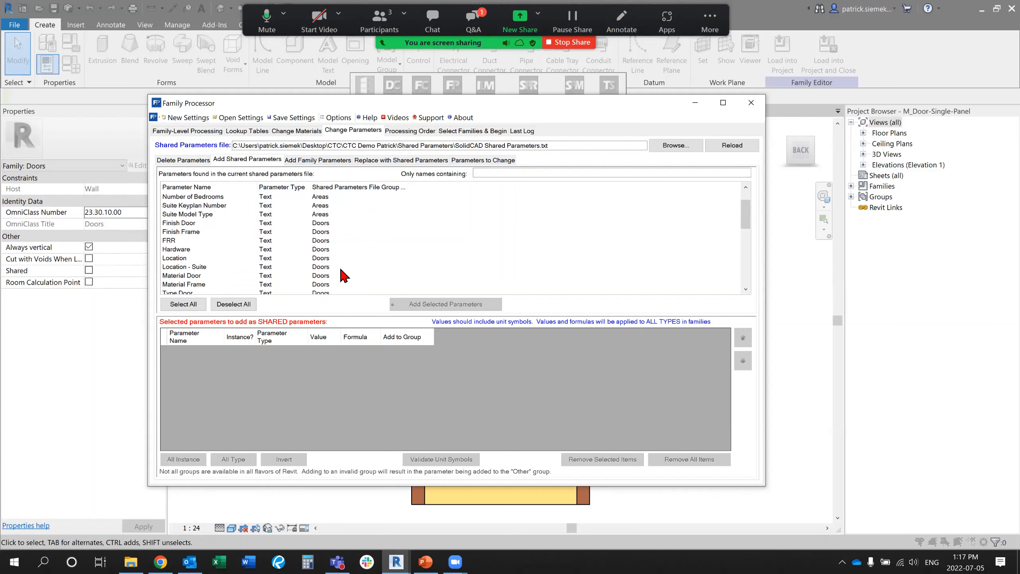
Queue the Doors group parameters from Finish Door through Type Frame, except Location, to be added as shared parameters
click(183, 223)
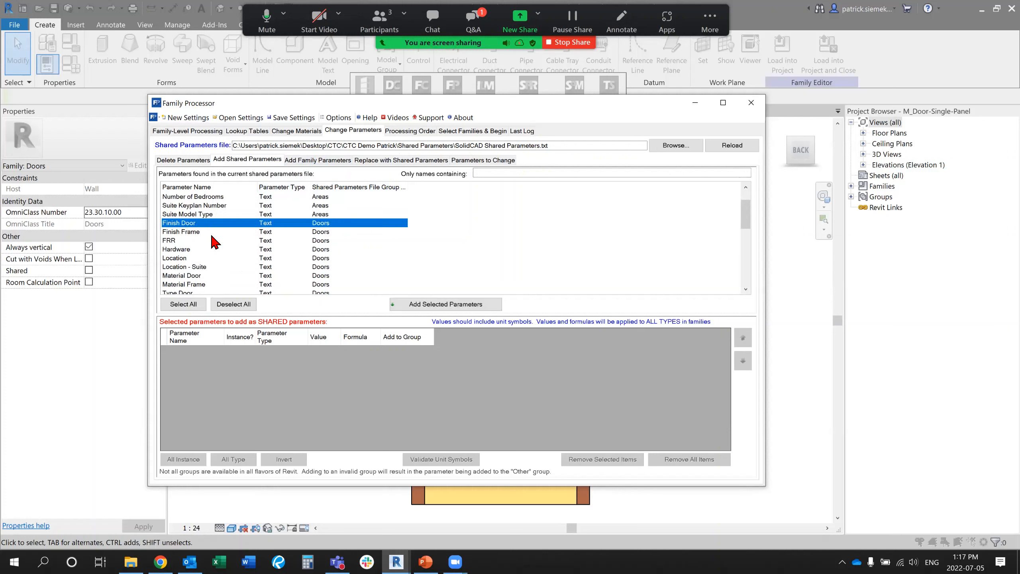
scroll(217, 257, down, 1)
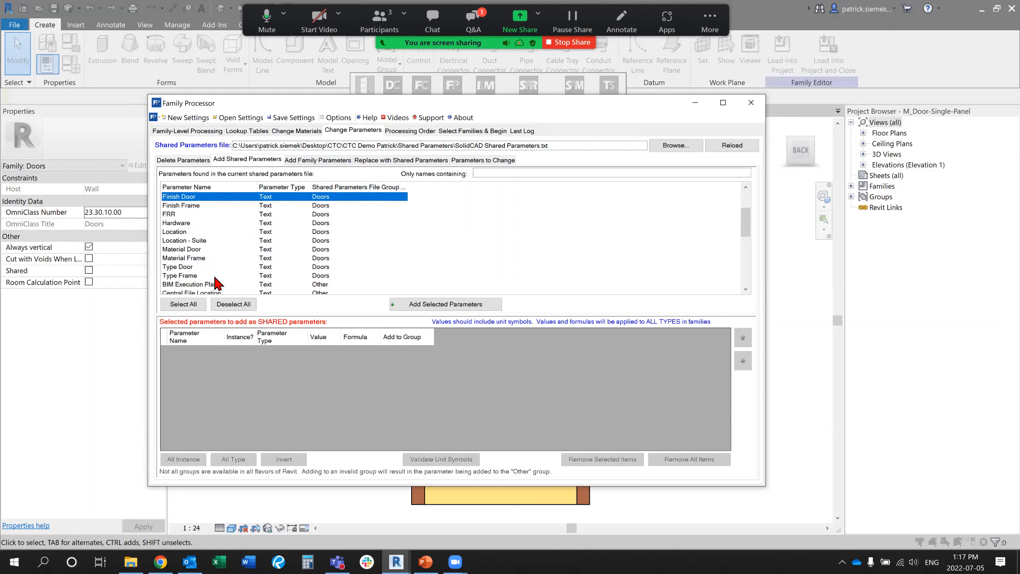
shift+click(193, 277)
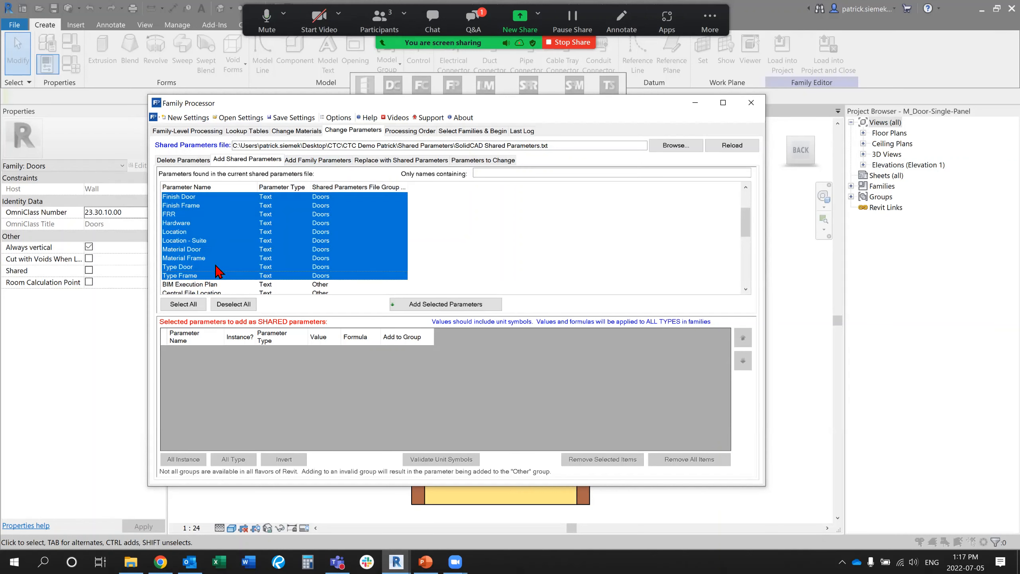
ctrl+click(182, 233)
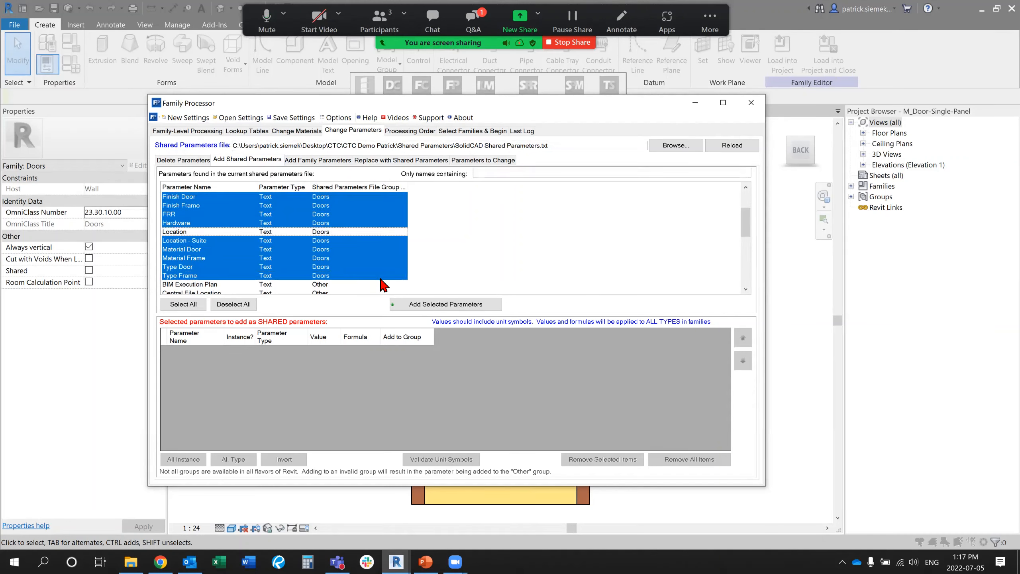
click(445, 304)
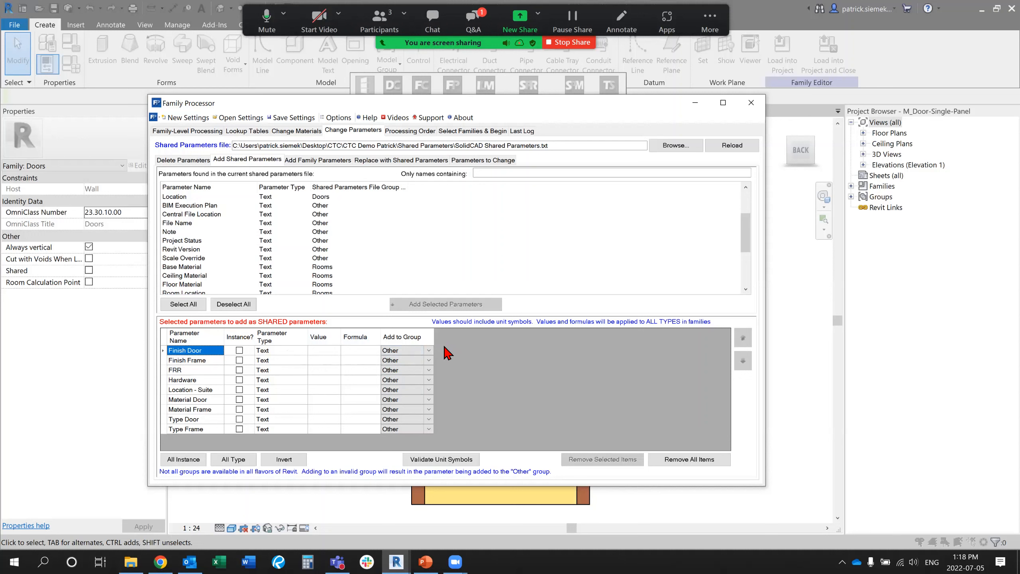
Look through the parameter groups offered for Finish Door, leaving Other as its group
click(428, 350)
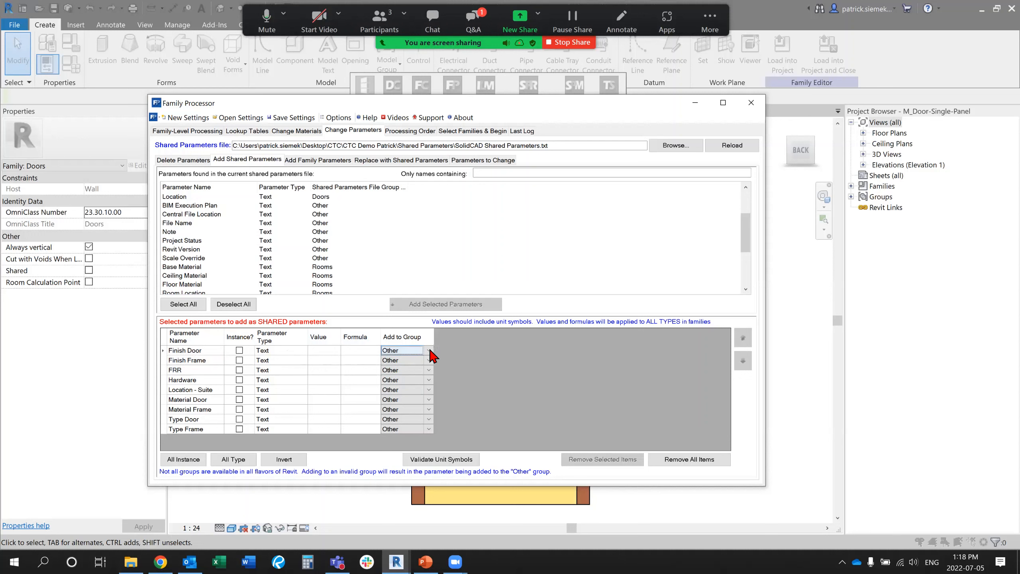
click(428, 349)
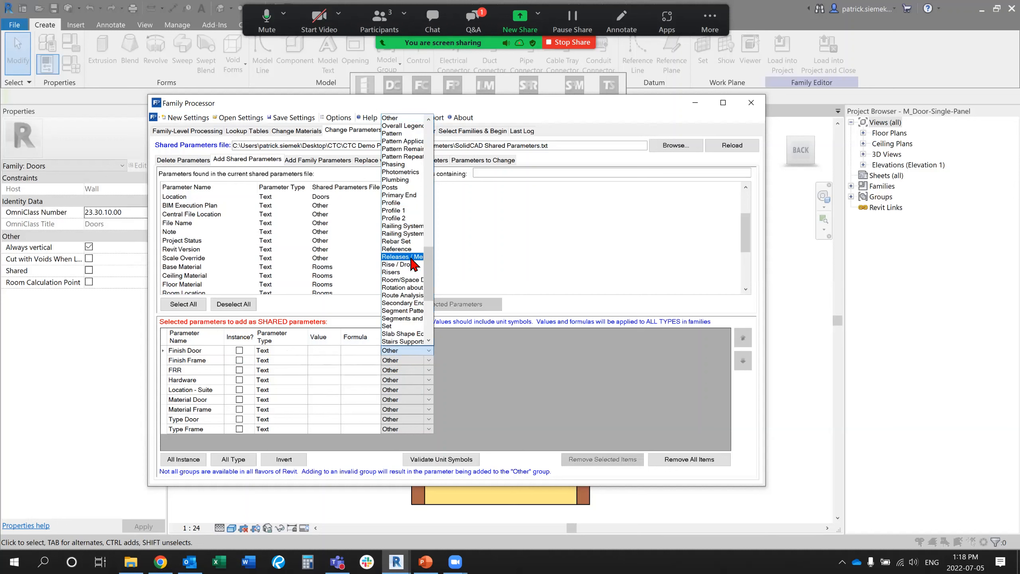
click(436, 278)
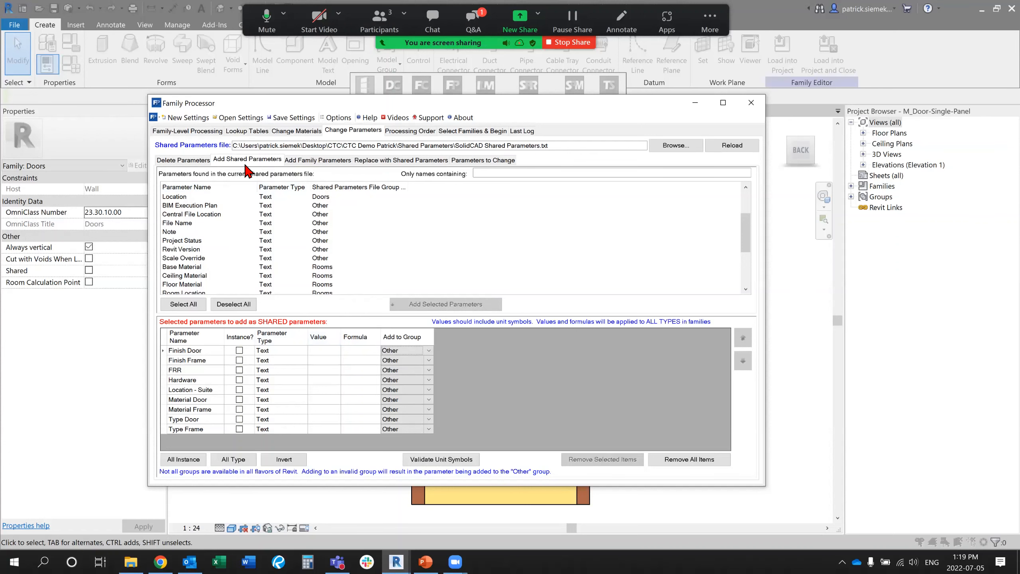
Review the options for adding family parameters, replacing with shared parameters such as Location - Suite, and changing existing parameters
click(320, 162)
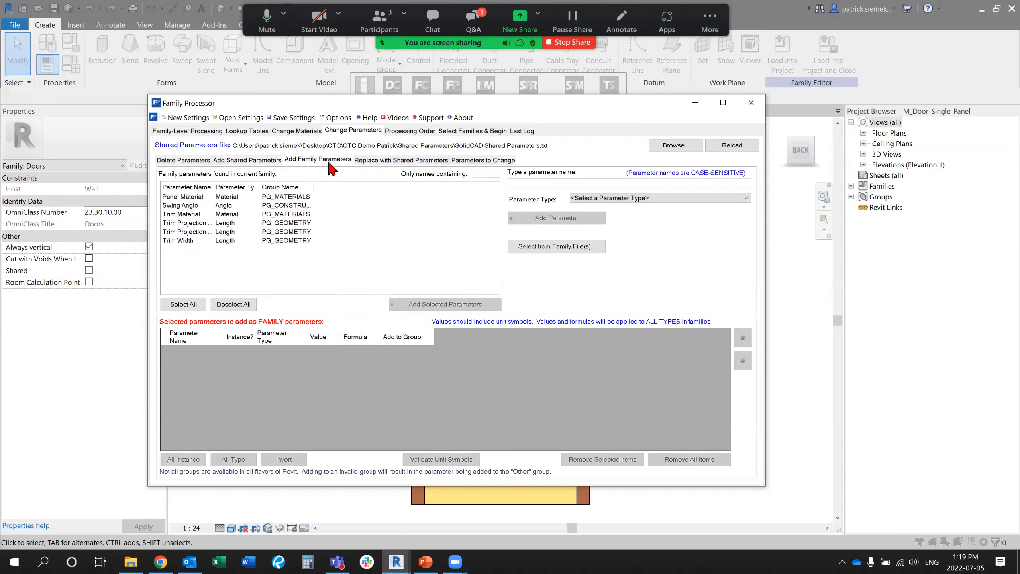
click(400, 160)
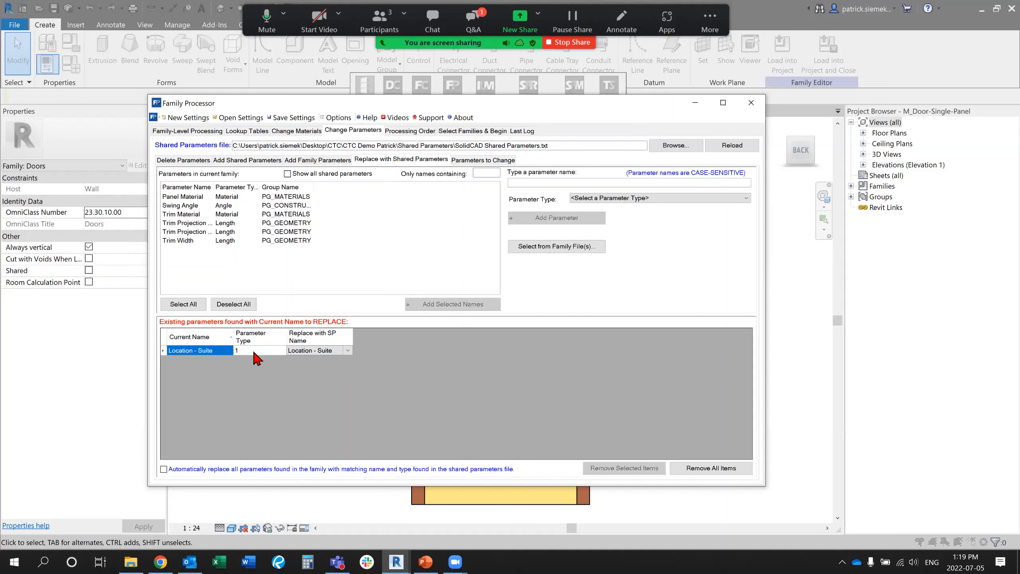
click(336, 350)
click(348, 351)
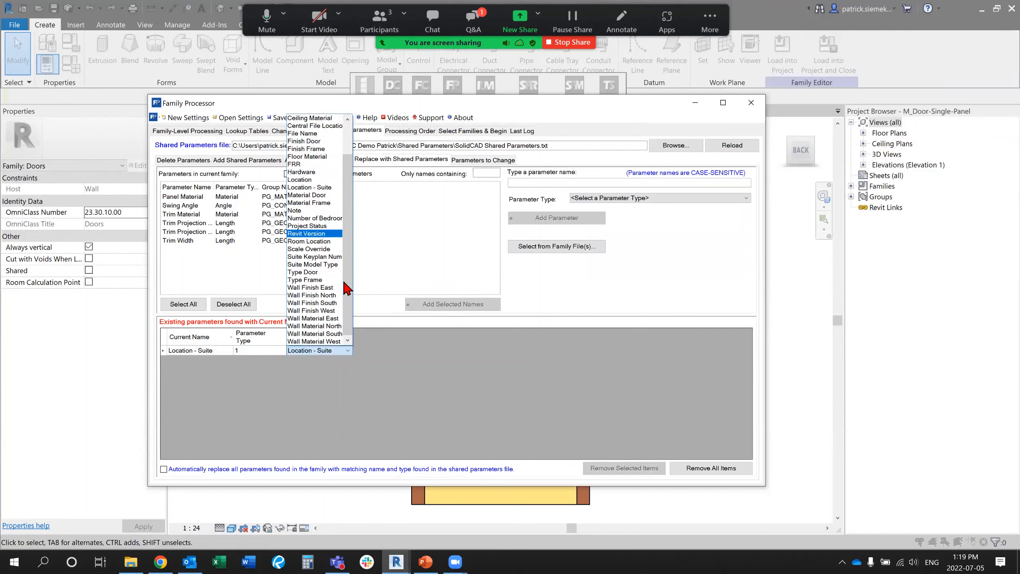
click(363, 373)
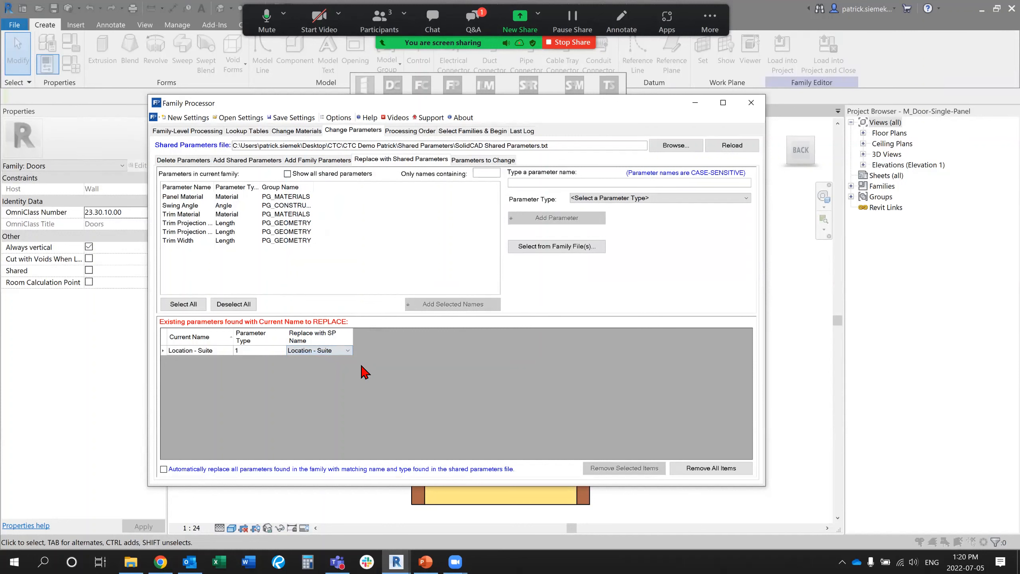
click(478, 161)
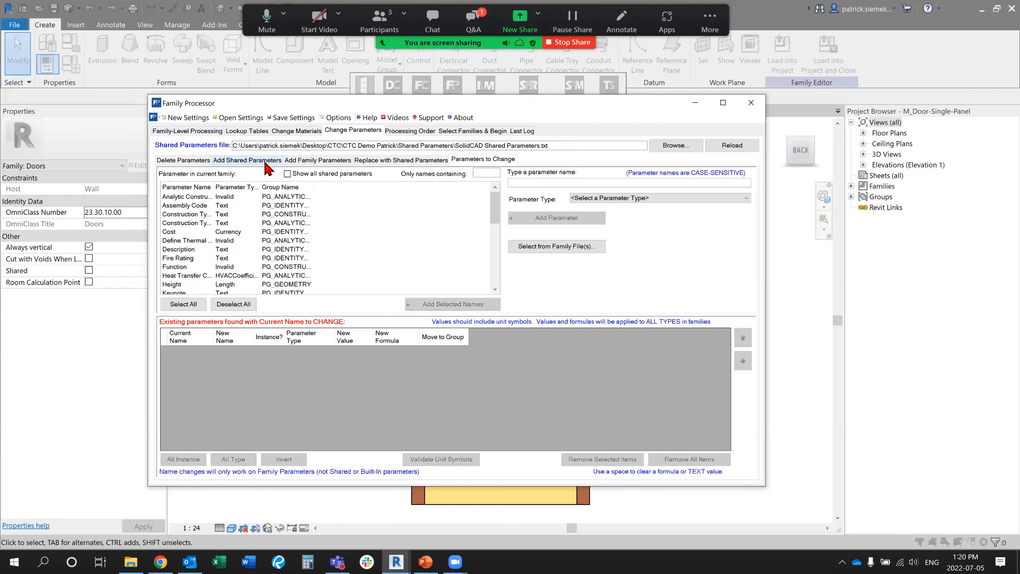
Show the processing order, move Family-Level Processing down one place and return it to the first place
click(409, 131)
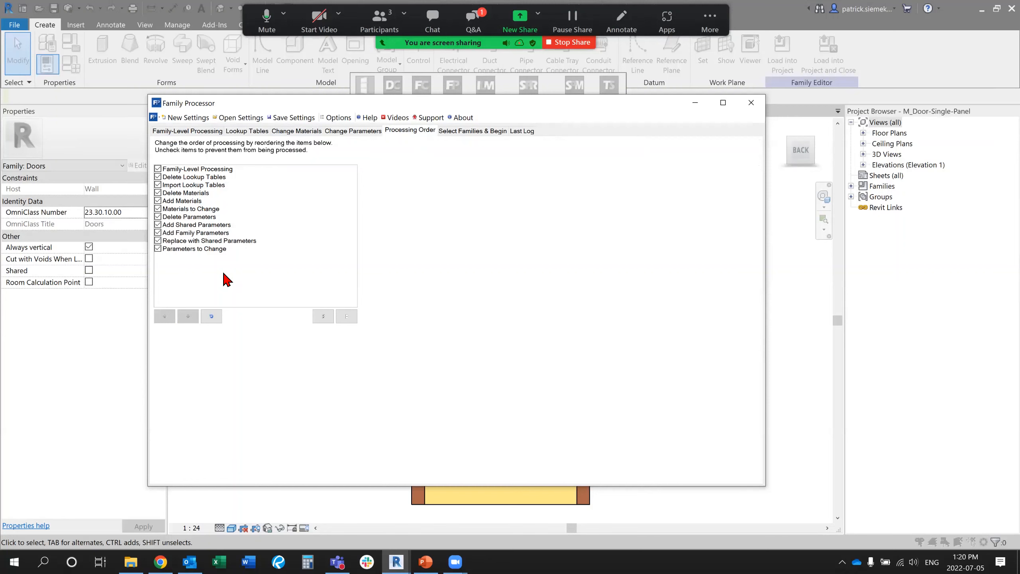
click(187, 171)
click(188, 316)
click(165, 317)
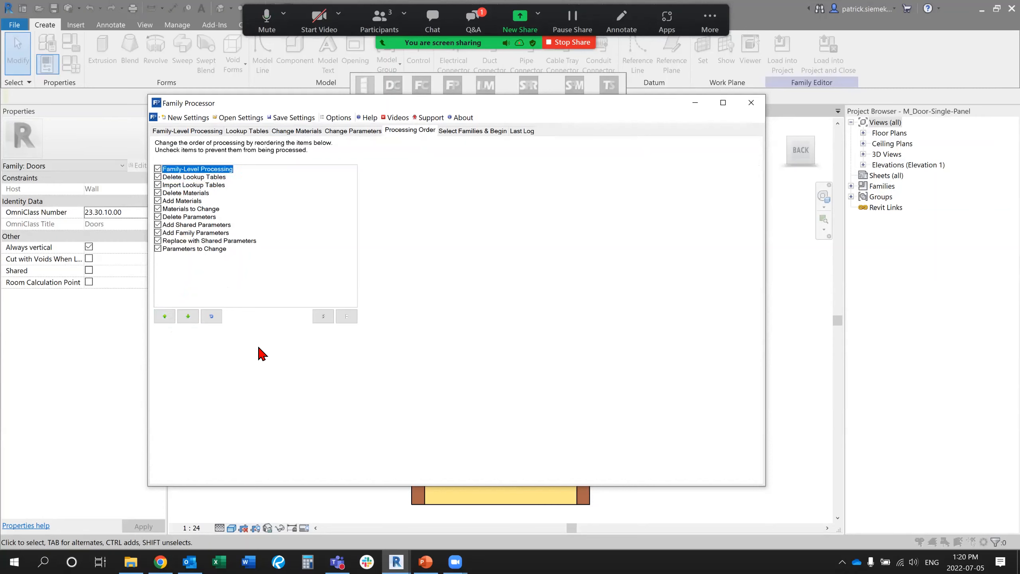
Limit the processing order to Add Shared Parameters only, with every other operation excluded
click(345, 319)
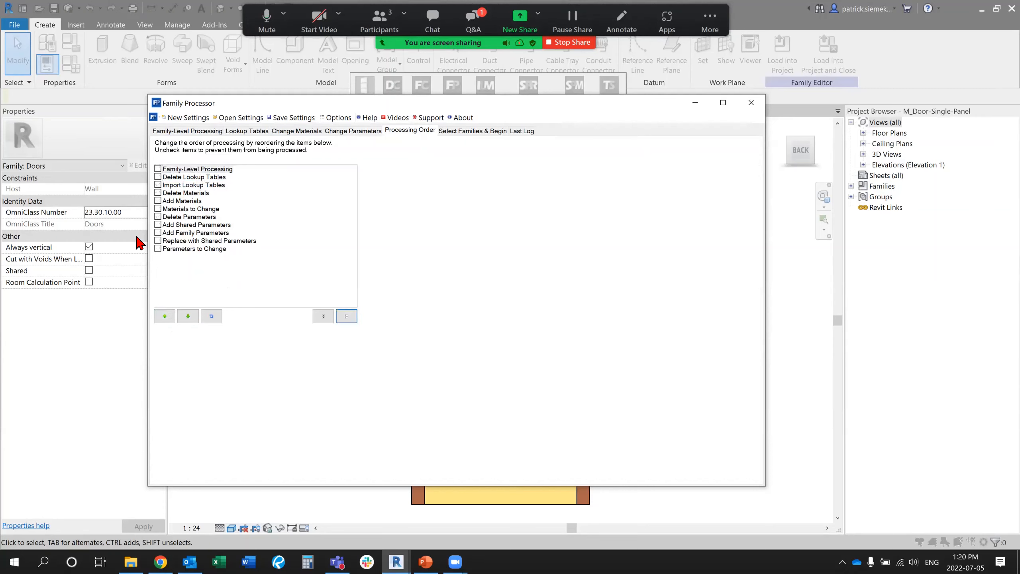
click(157, 240)
click(158, 233)
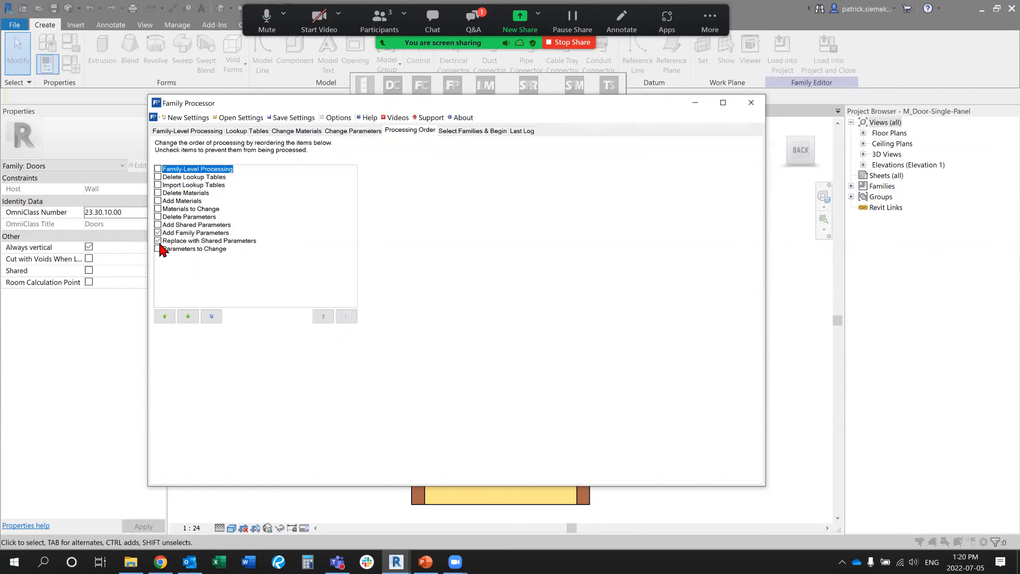
click(158, 240)
click(158, 233)
click(158, 225)
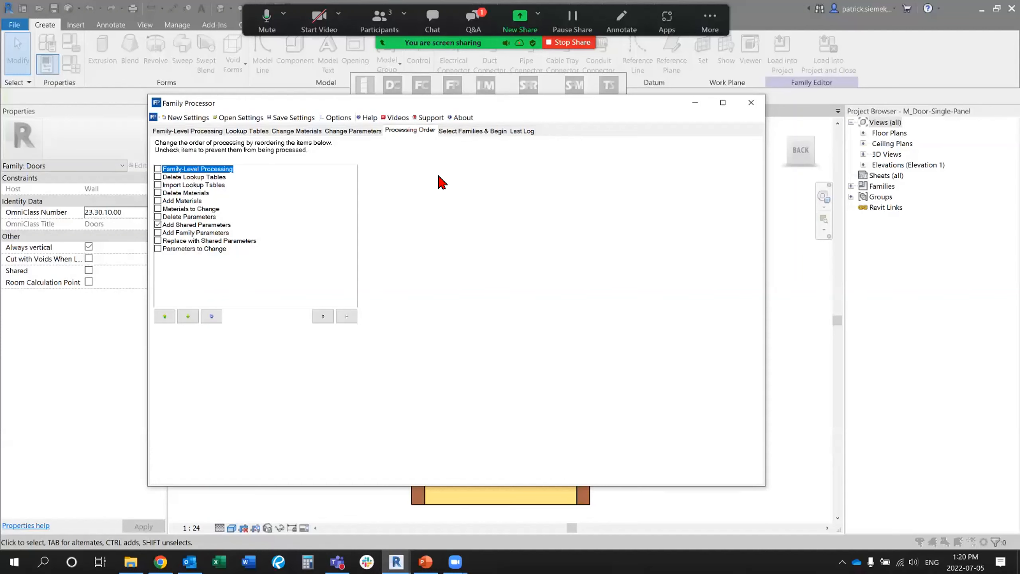
Review the multiple-file options, process only the current family file to add the queued shared parameters, and close Family Processor
click(474, 130)
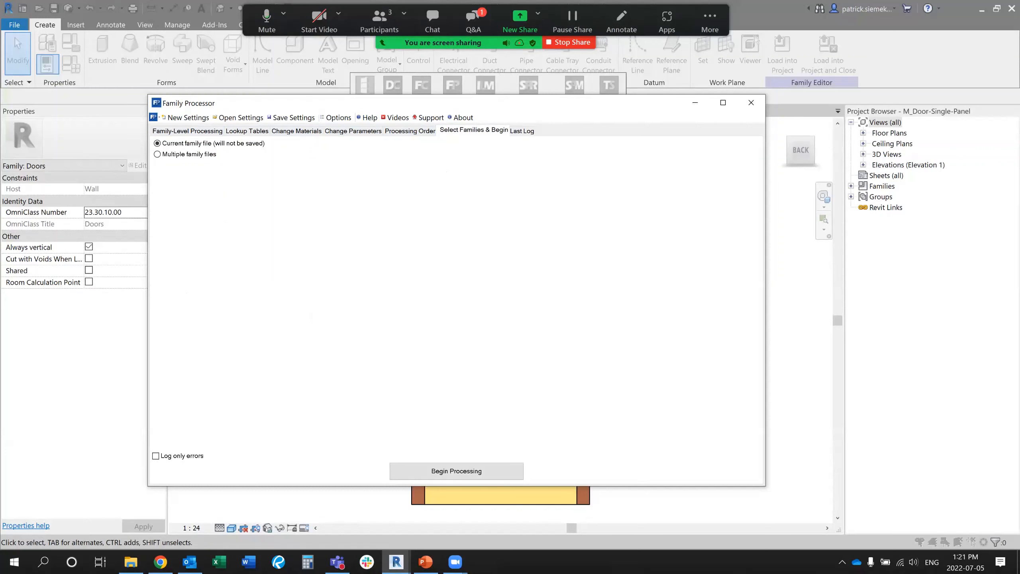
click(190, 155)
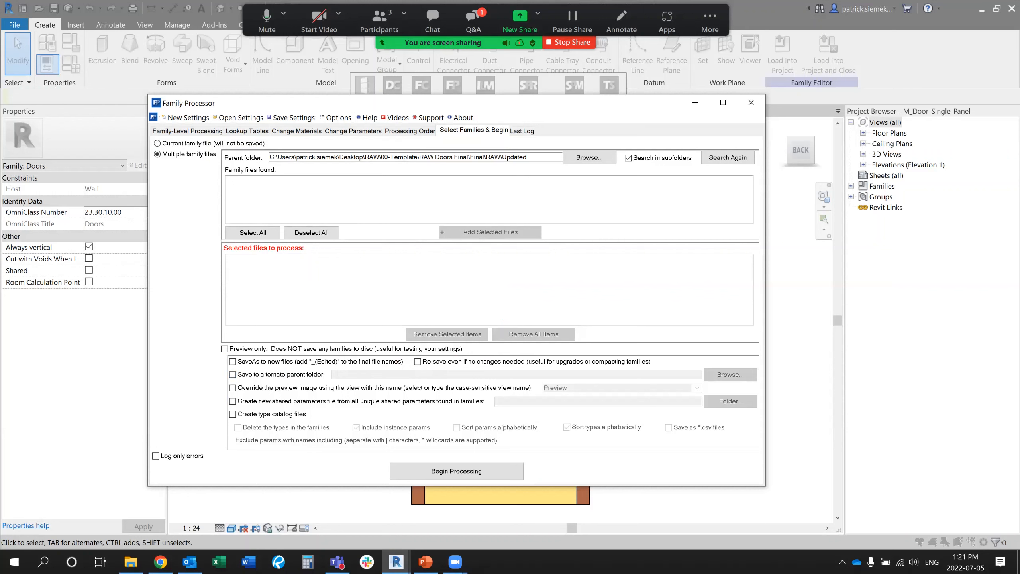
click(207, 144)
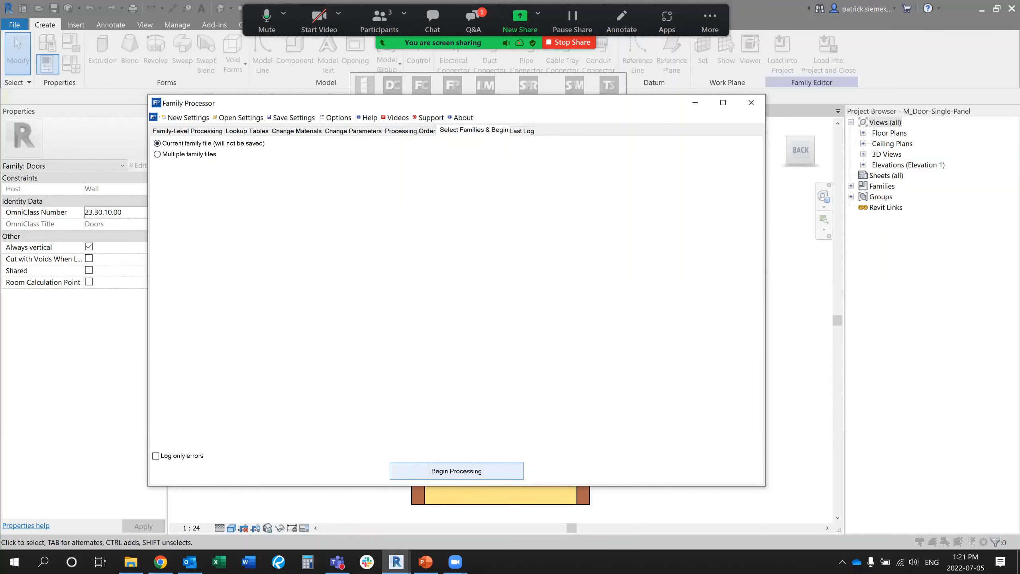
click(457, 470)
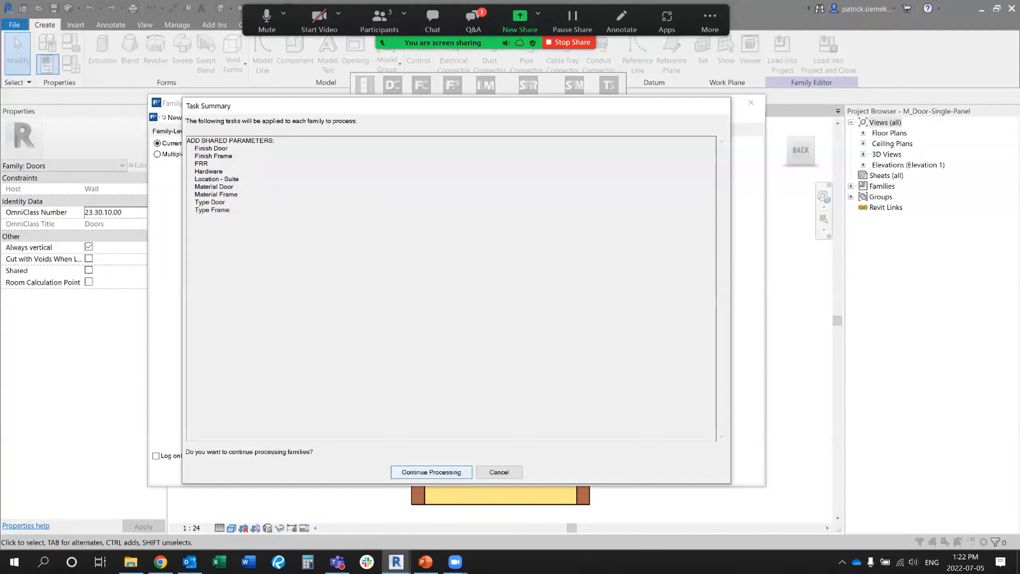
click(431, 472)
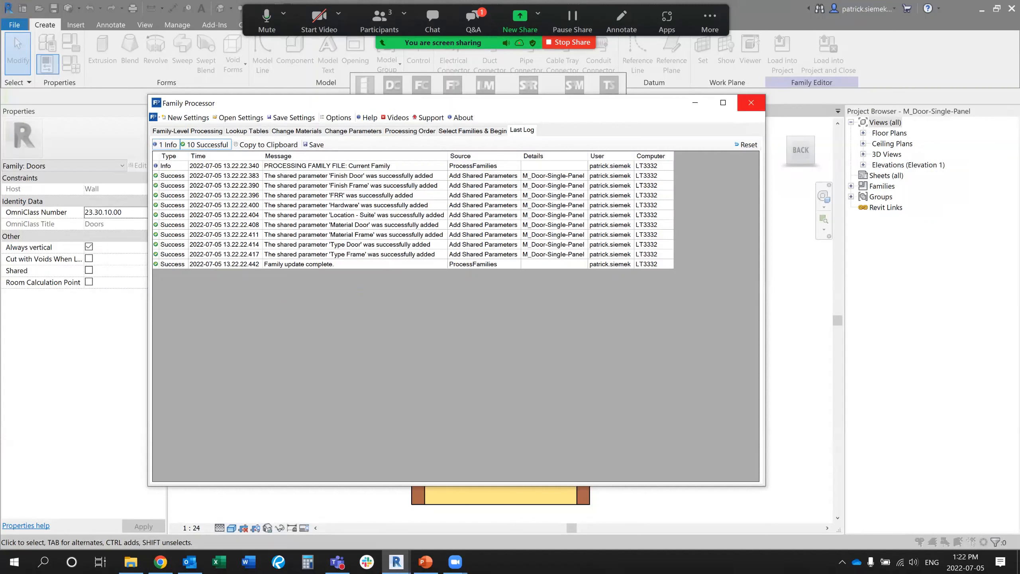
click(751, 102)
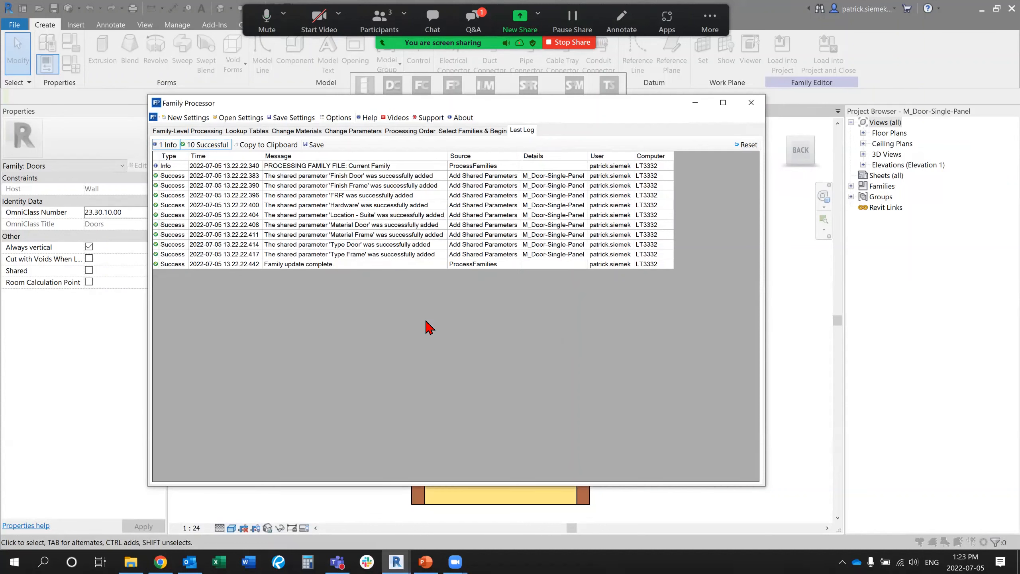
click(426, 321)
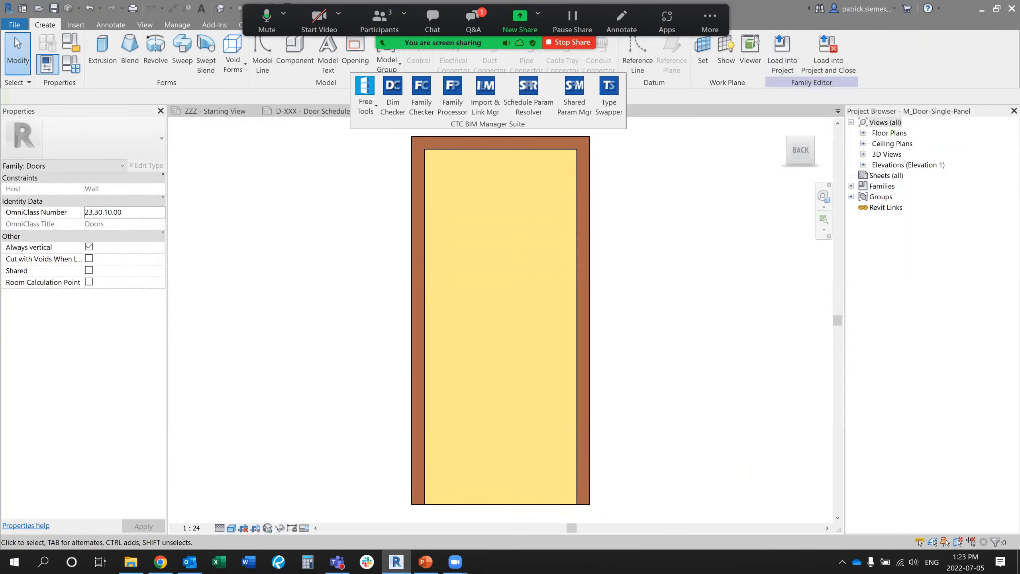
Load the door family into the project, overwriting the existing version and its parameter values
click(781, 53)
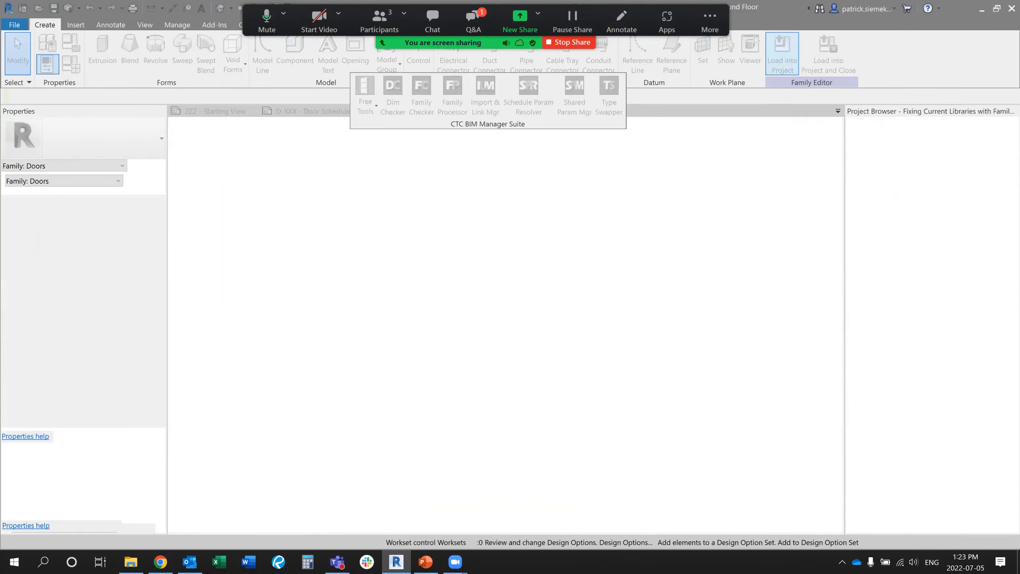
click(500, 286)
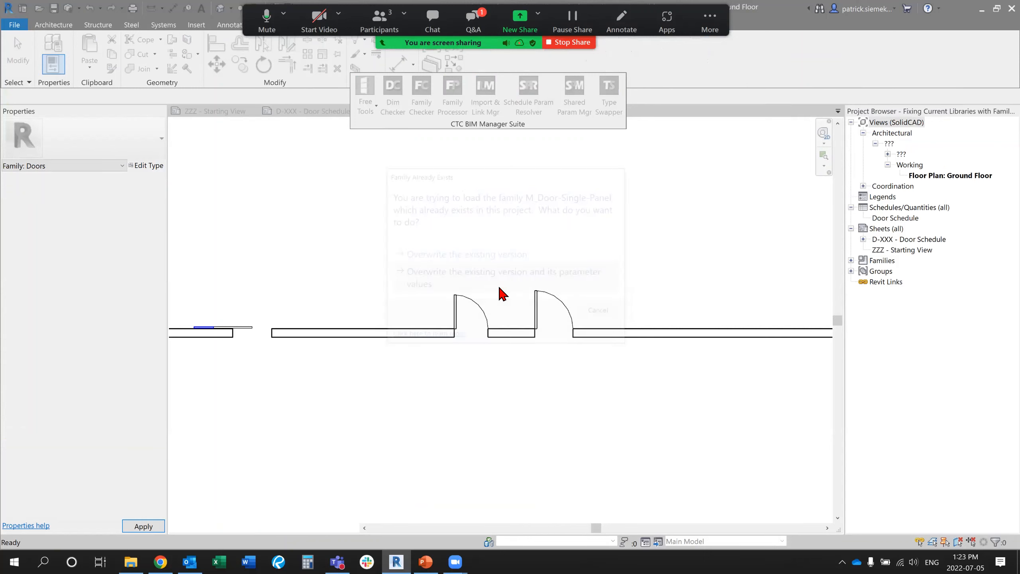
scroll(482, 263, down, 1)
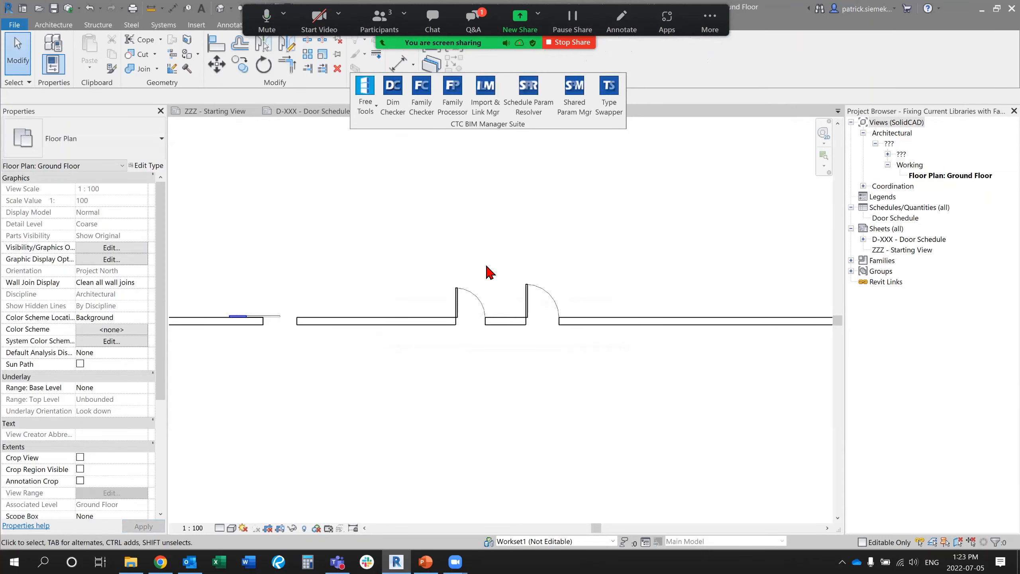
Inspect the type properties of the 800 x 2100mm single-panel door in the floor plan for the added shared parameters
click(472, 307)
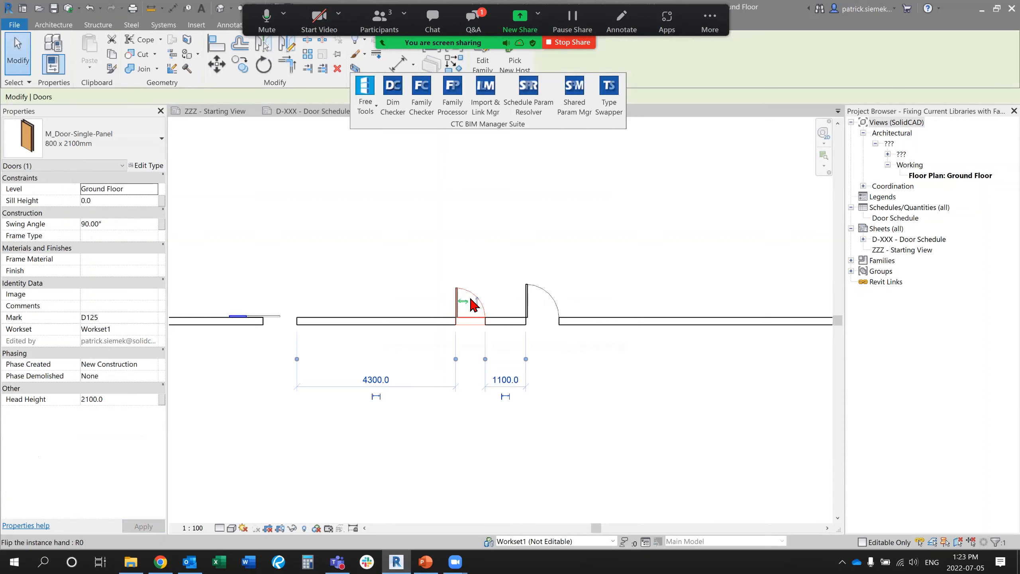
click(149, 165)
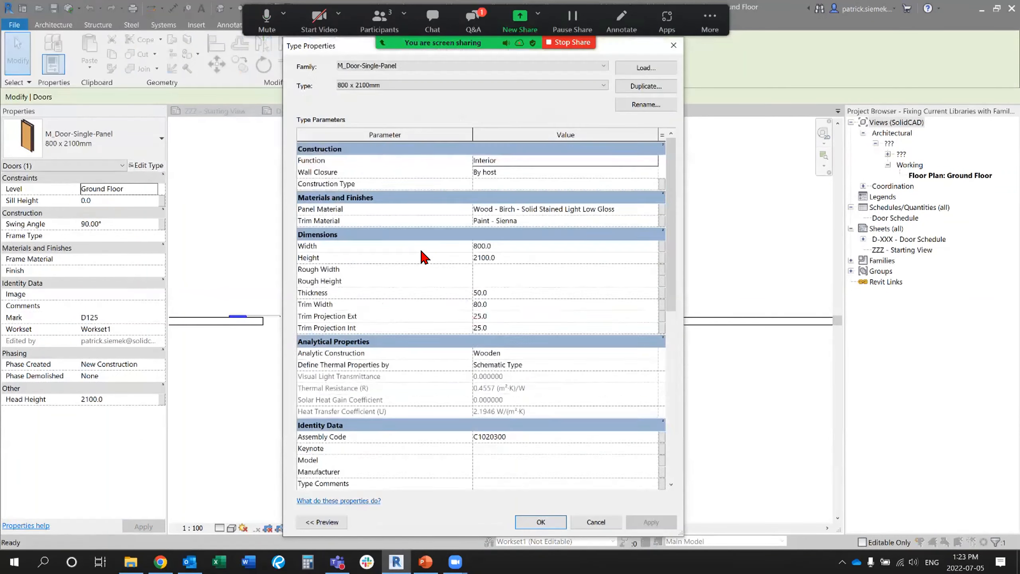
scroll(462, 252, down, 7)
scroll(425, 252, down, 2)
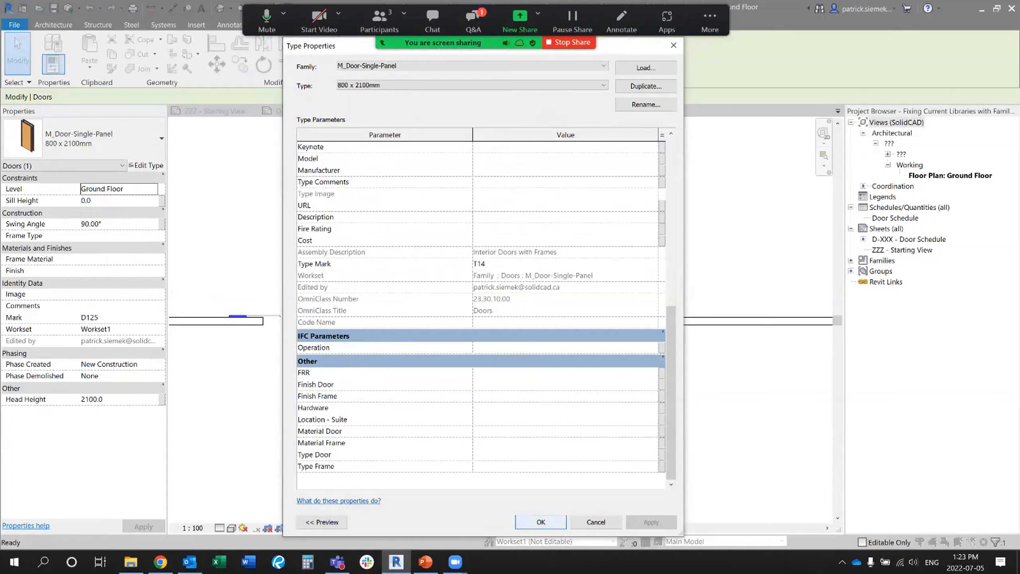
key(Return)
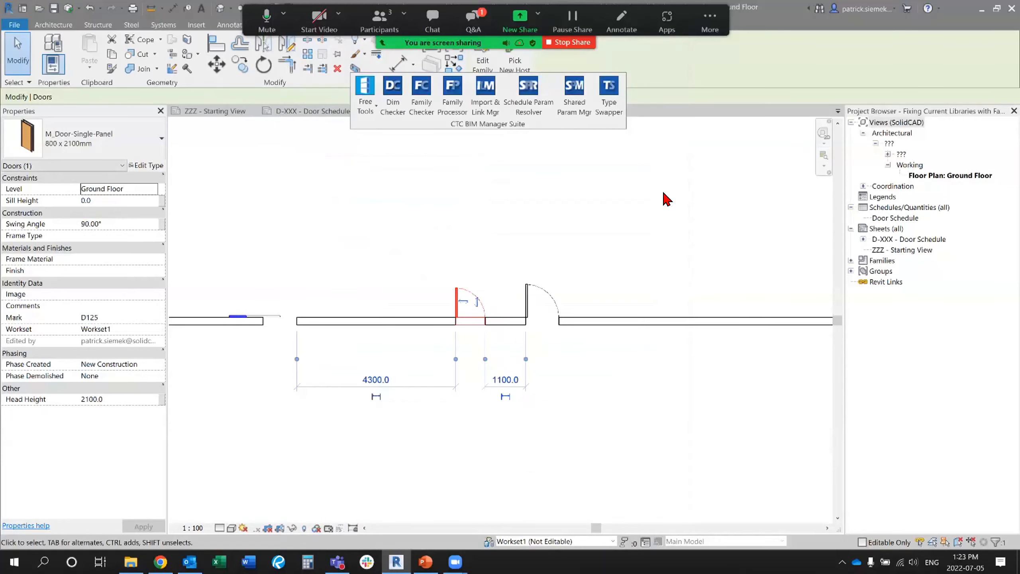
Open the Door Schedule and set the location of door T14 to Bedroom for all elements of its type
double_click(895, 218)
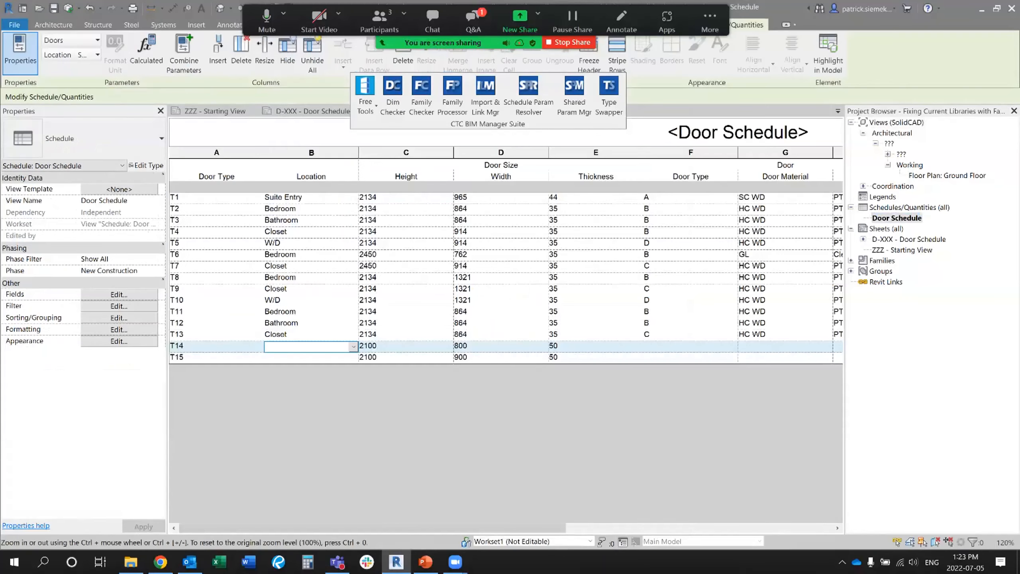
click(329, 357)
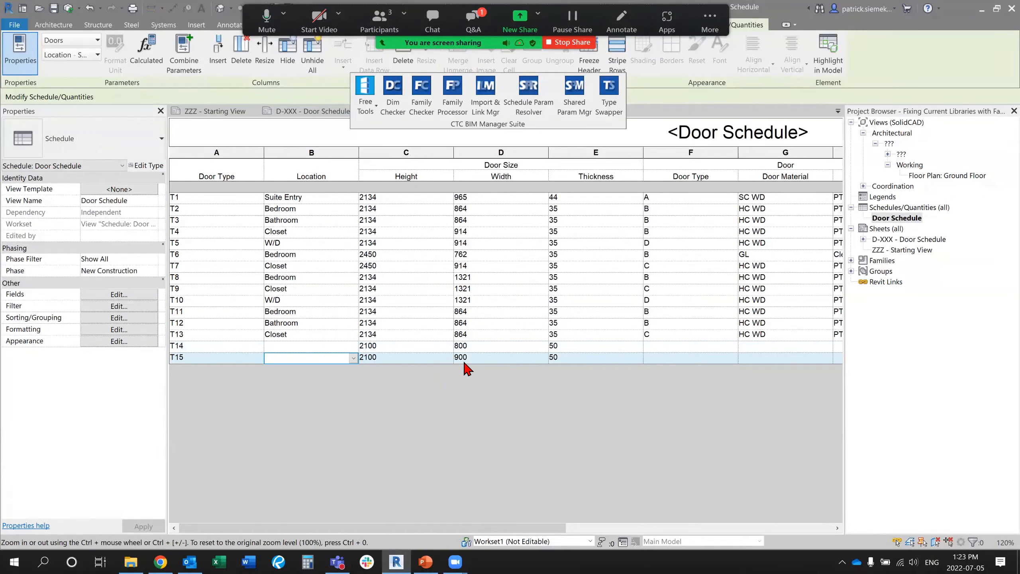
click(666, 347)
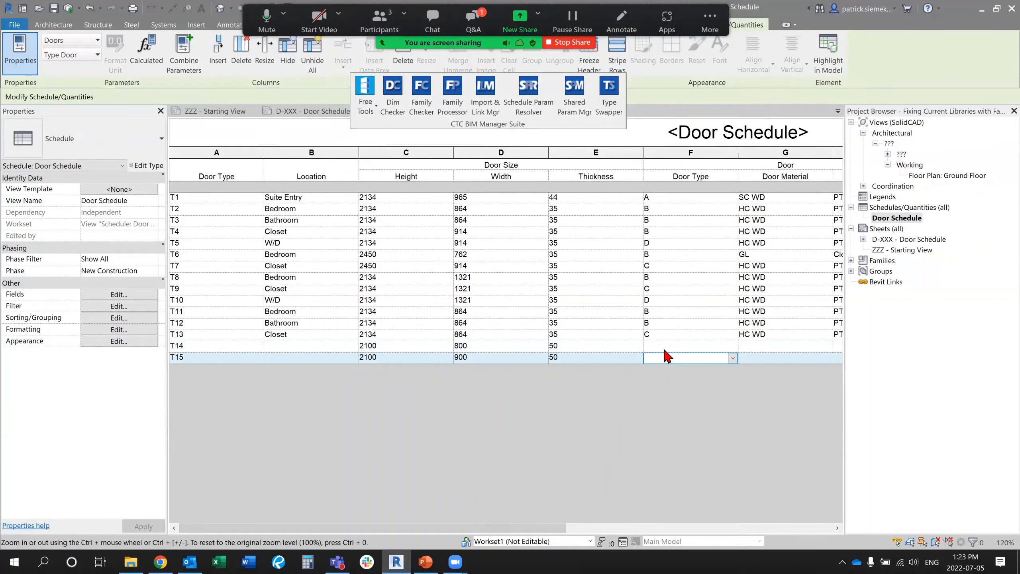
click(309, 347)
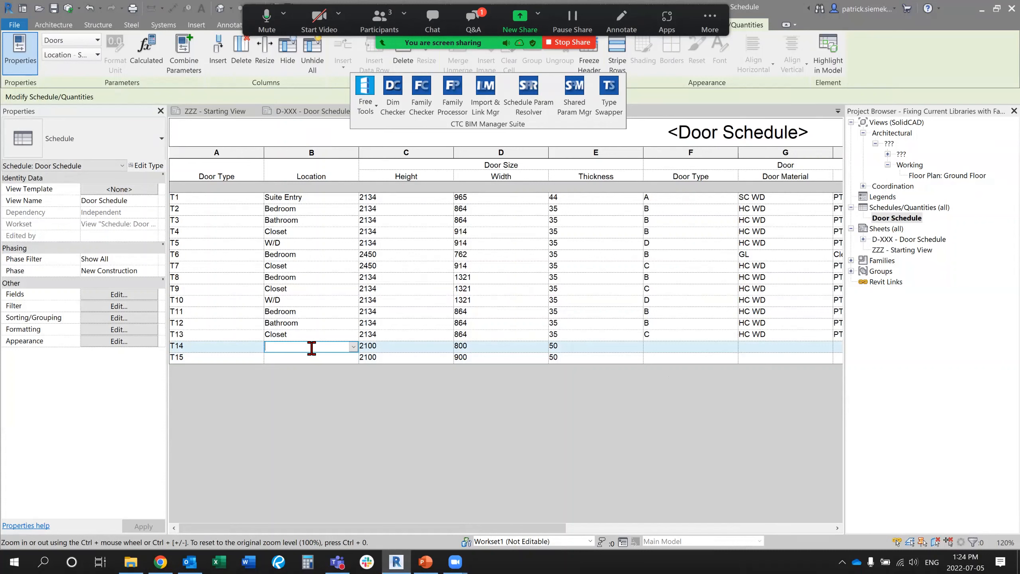
text(Bedroom)
key(Return)
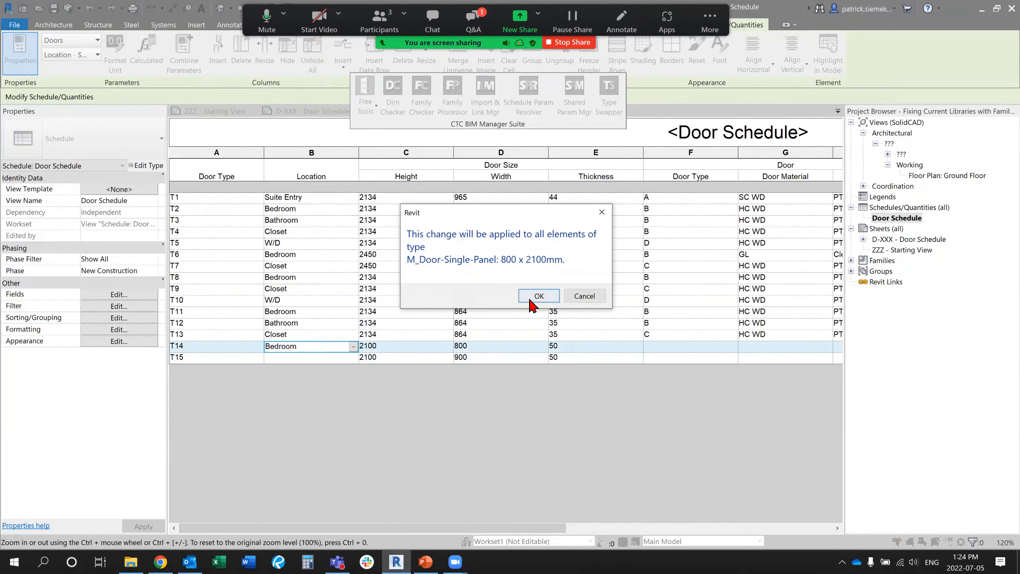
click(537, 295)
Set door T14's door type to D and its door material to HC WD, and review the remaining schedule columns
click(668, 346)
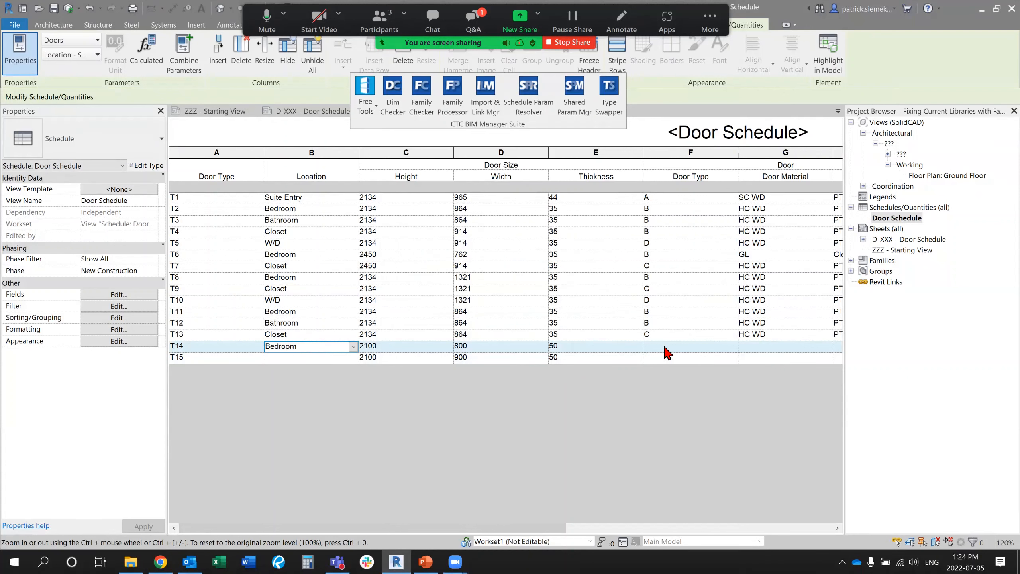
text(D)
key(Return)
key(Return)
key(Tab)
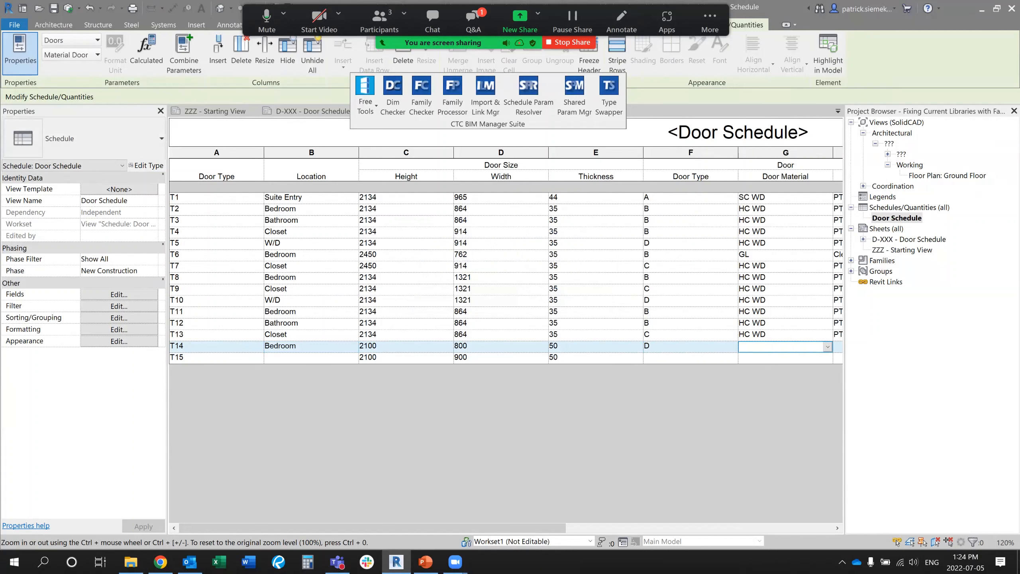
text(HC WD)
key(Return)
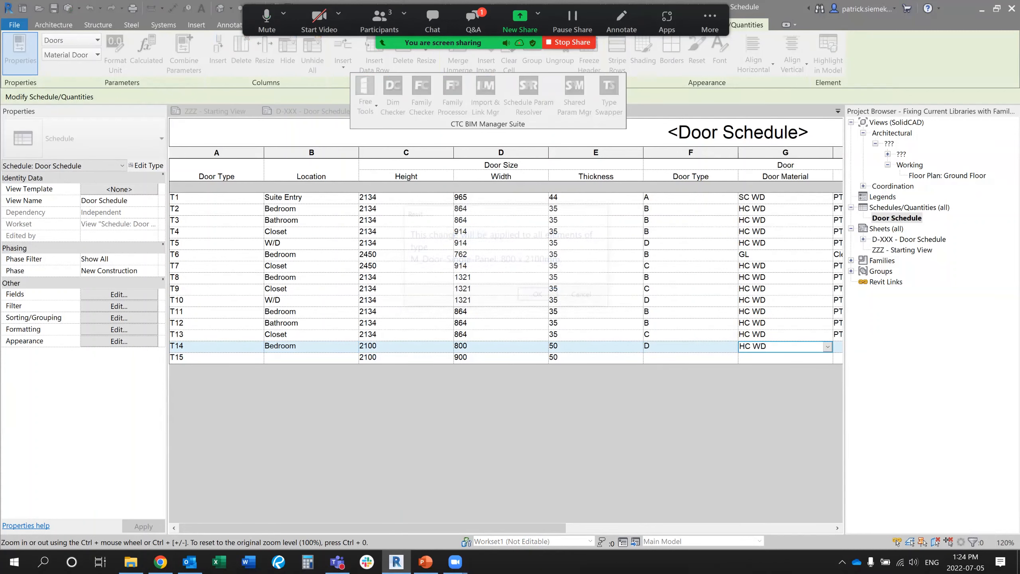
key(Return)
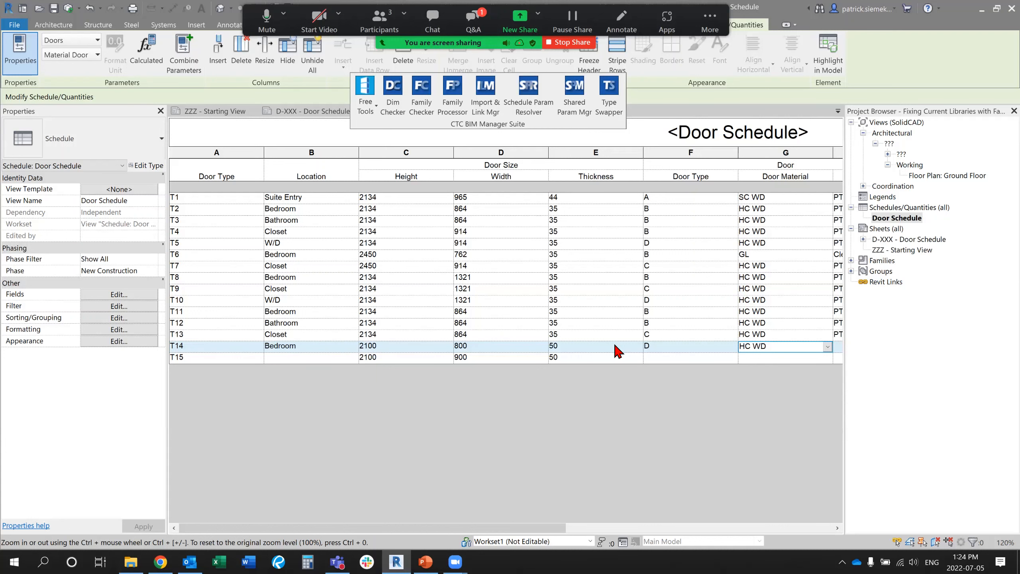
drag(462, 528, 728, 527)
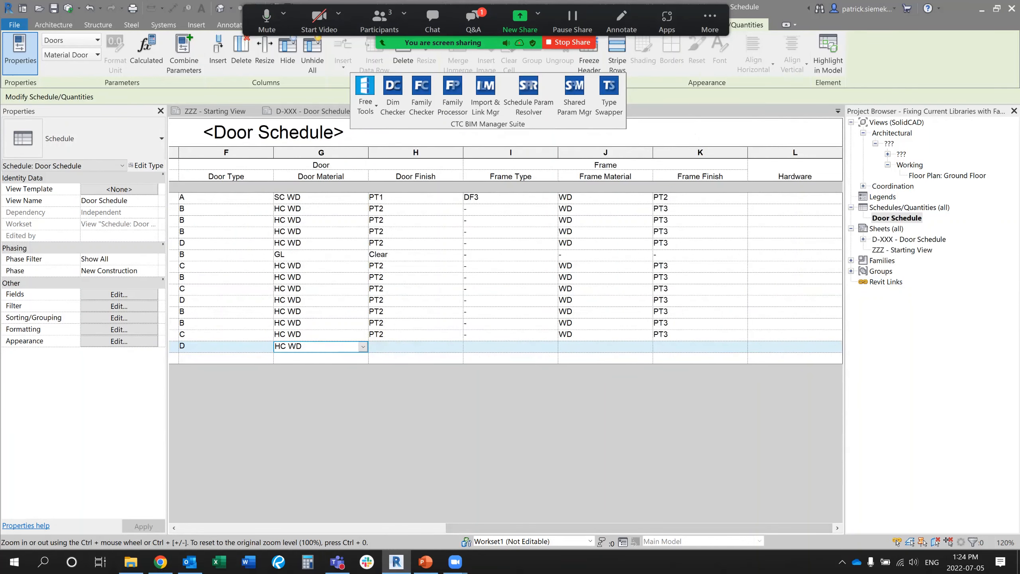
drag(643, 528, 376, 528)
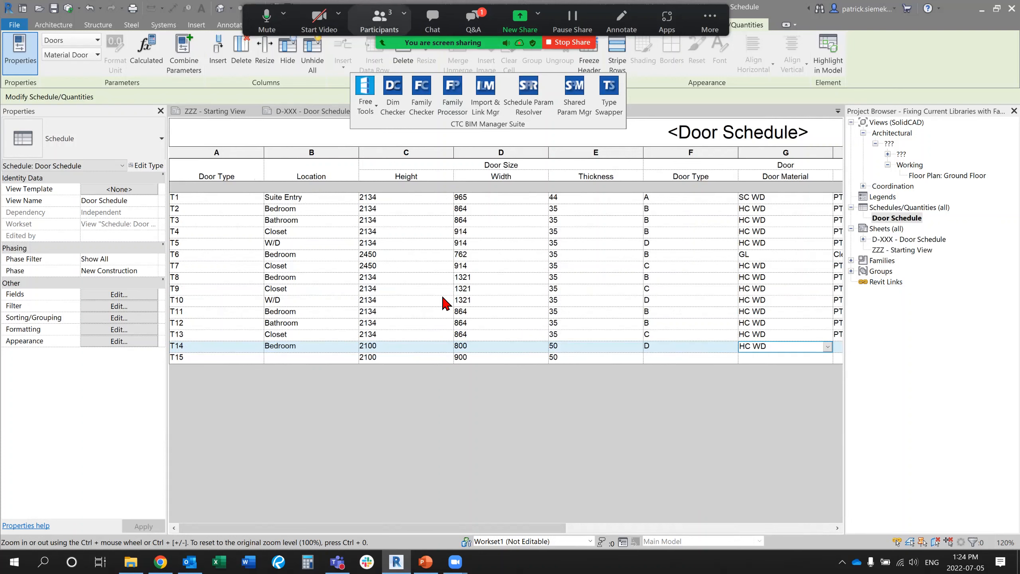
Switch to the PowerPoint slide show and advance to the Conclusions slide
key(alt+Tab)
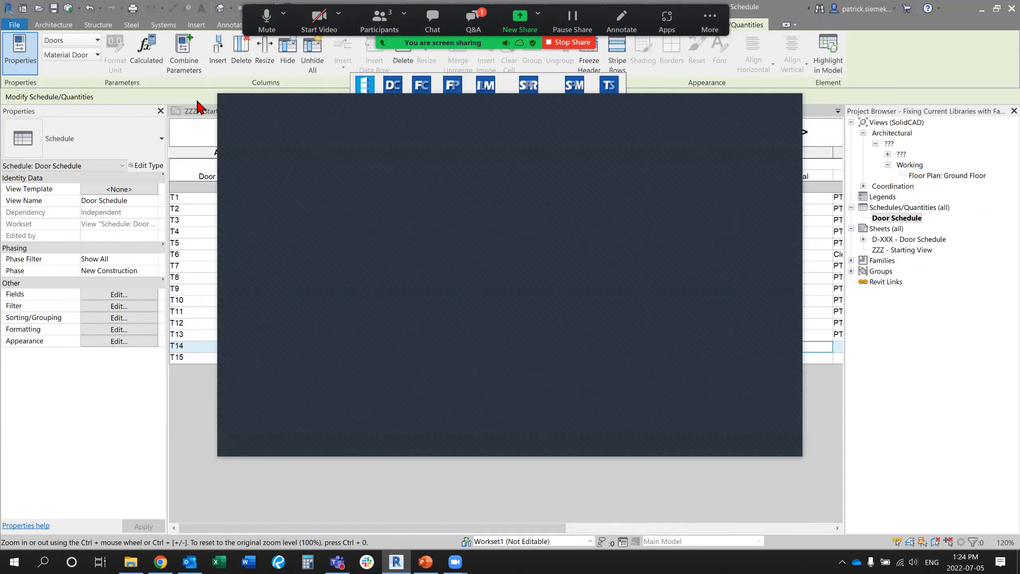
click(134, 12)
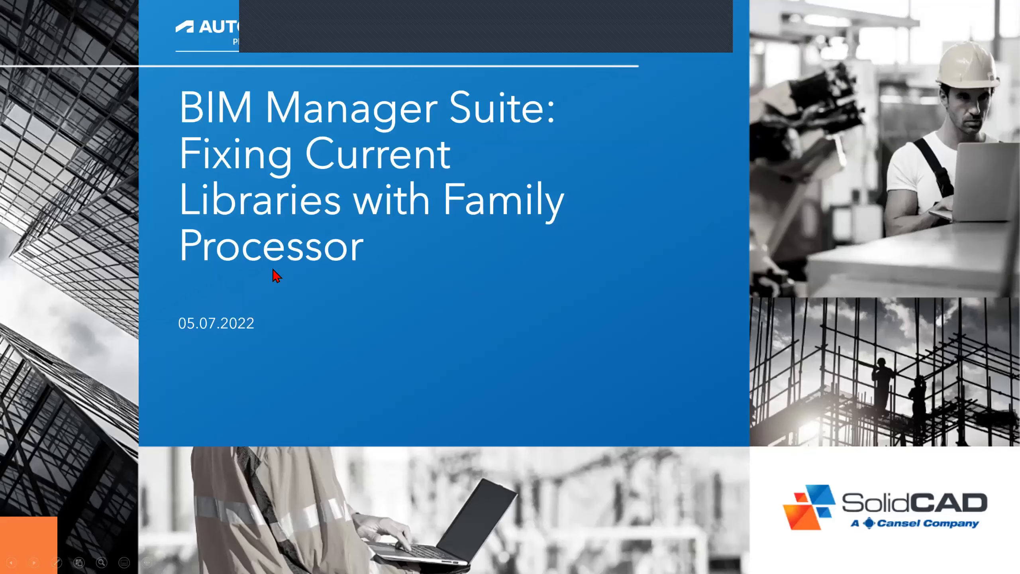
key(Right)
key(Right)
key(Right)
key(Right)
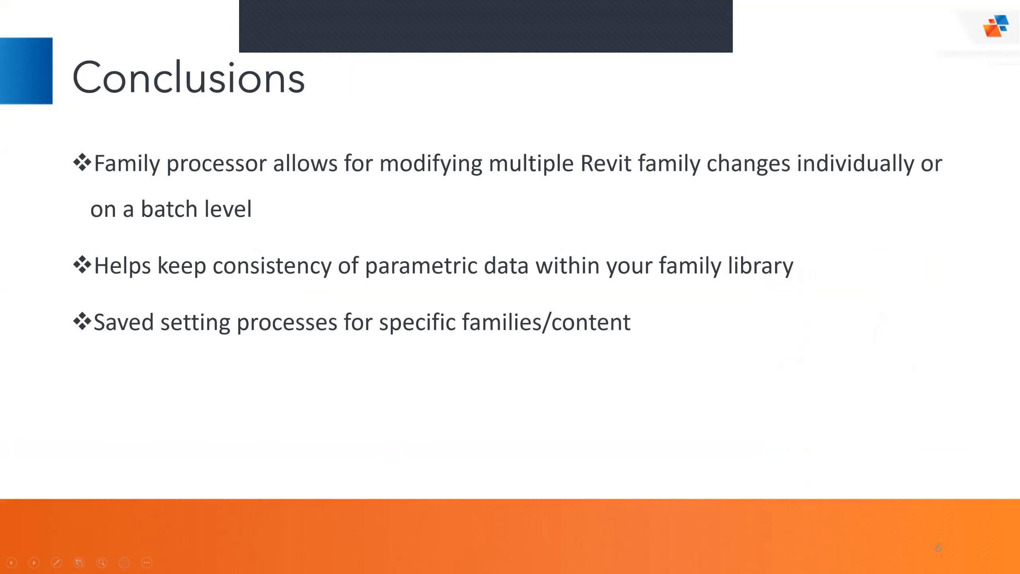
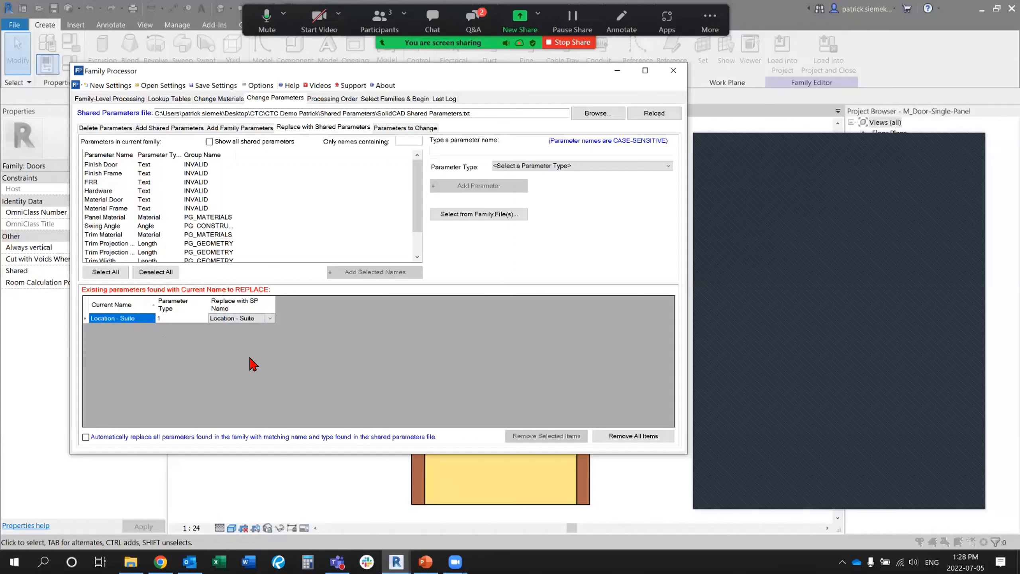
Check the shared parameter choices offered in Family Processor for replacing the Location - Suite parameter
click(256, 320)
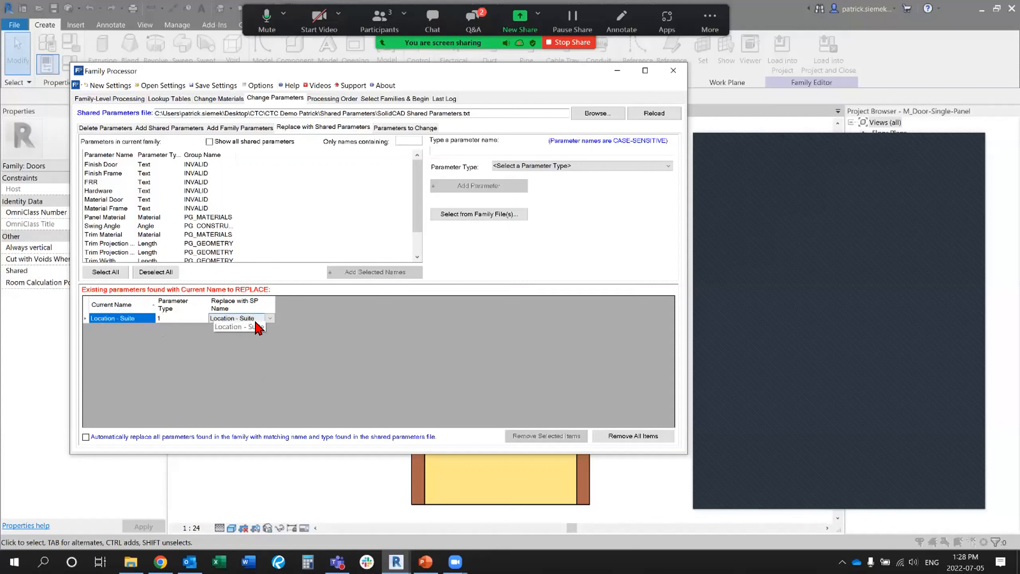
click(272, 318)
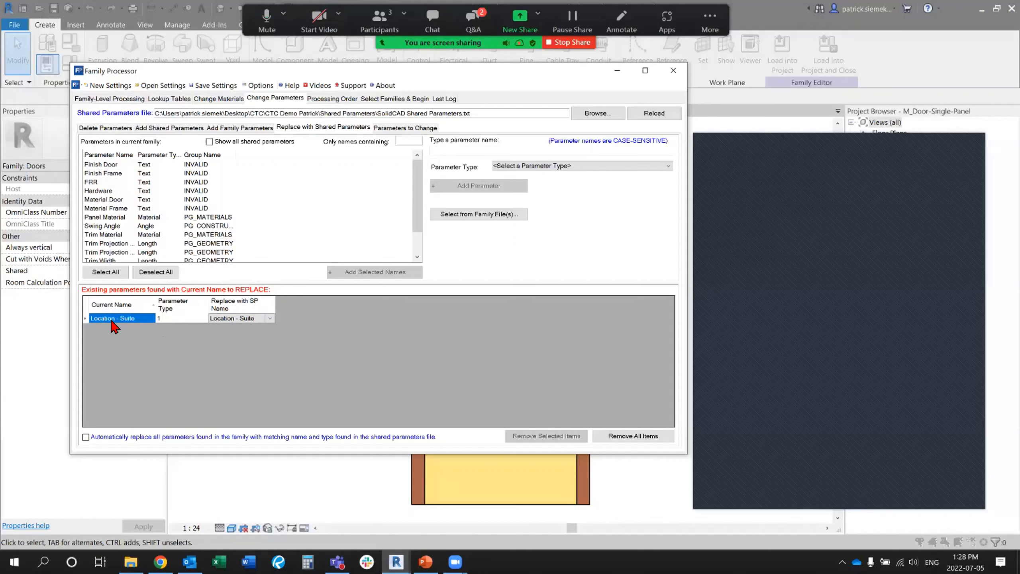
click(270, 319)
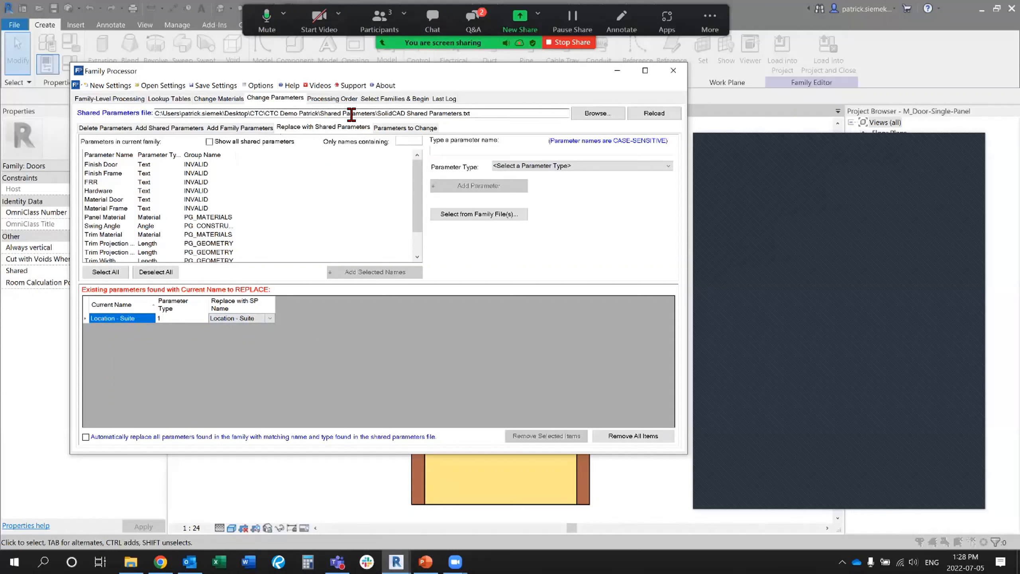
Set the replacement for the existing Location - Suite parameter to the shared parameter Location
click(273, 320)
click(269, 319)
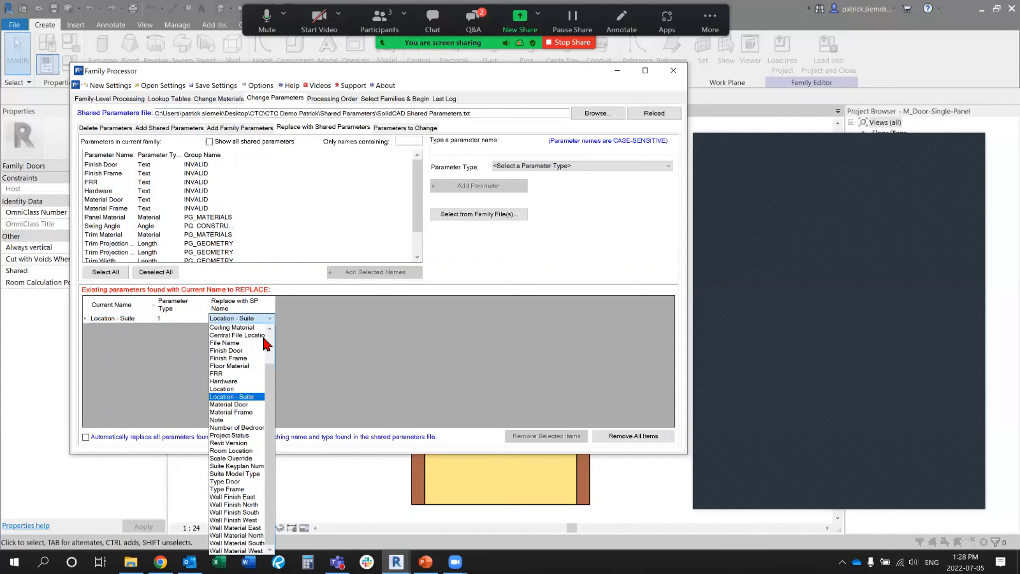
scroll(241, 354, up, 2)
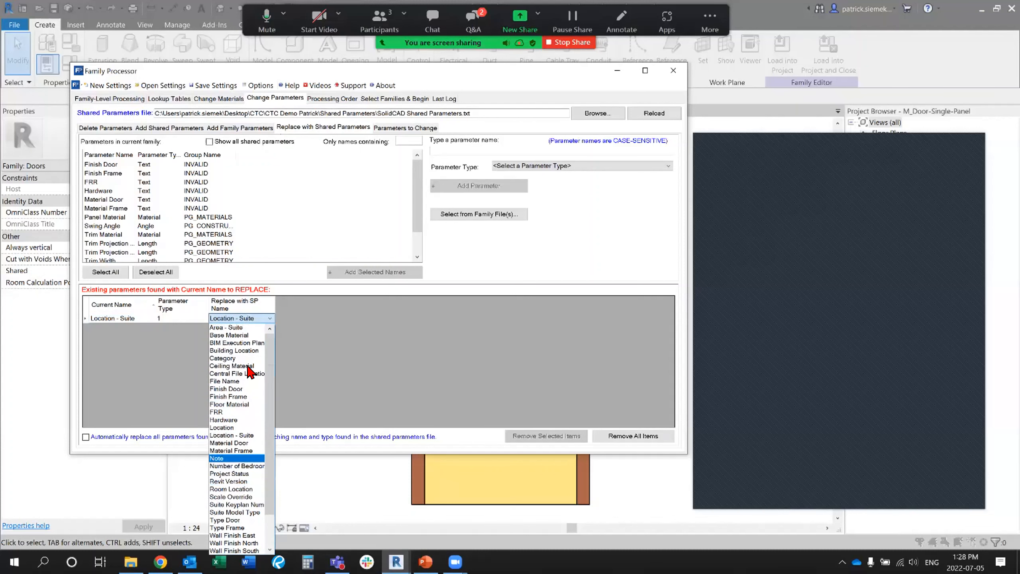
scroll(241, 378, down, 2)
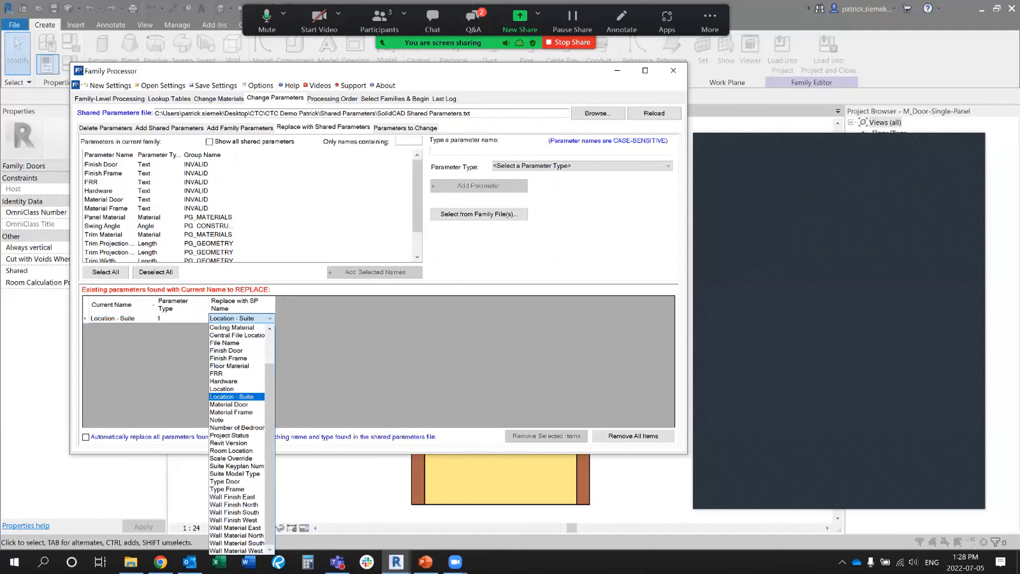
click(236, 388)
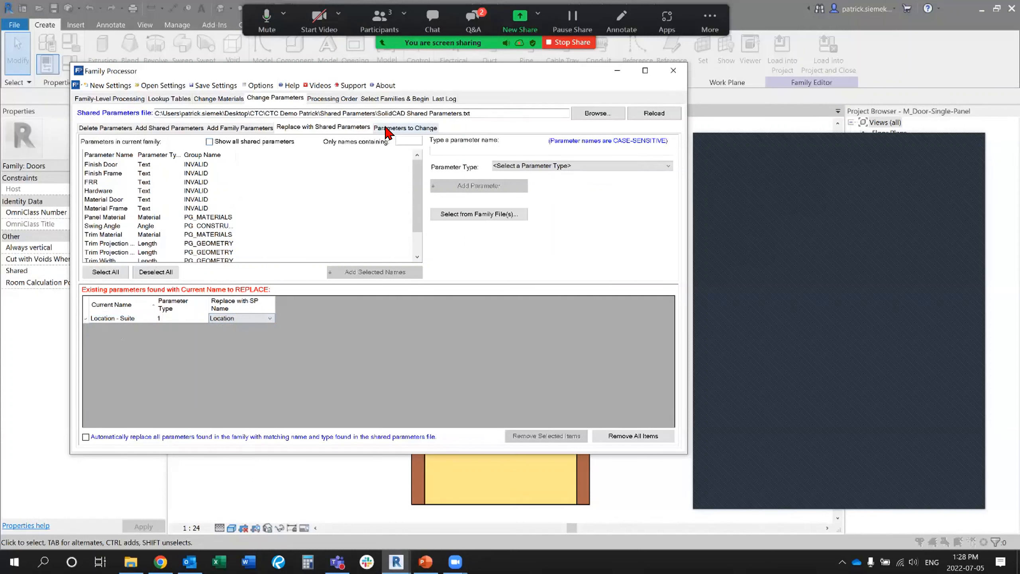
Exclude Add Shared Parameters from the processing order, keeping Replace with Shared Parameters as the only enabled task
click(383, 101)
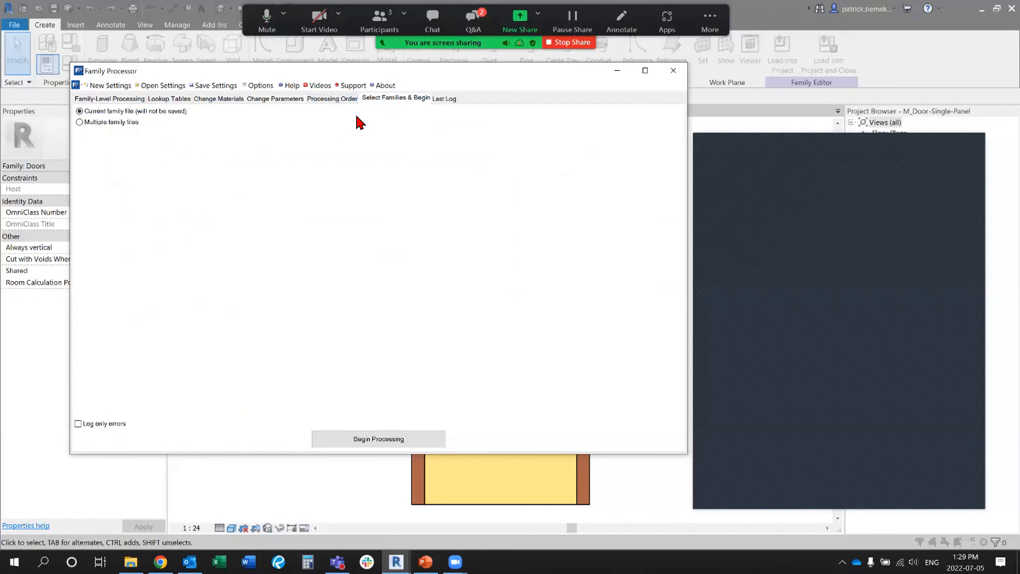
click(339, 100)
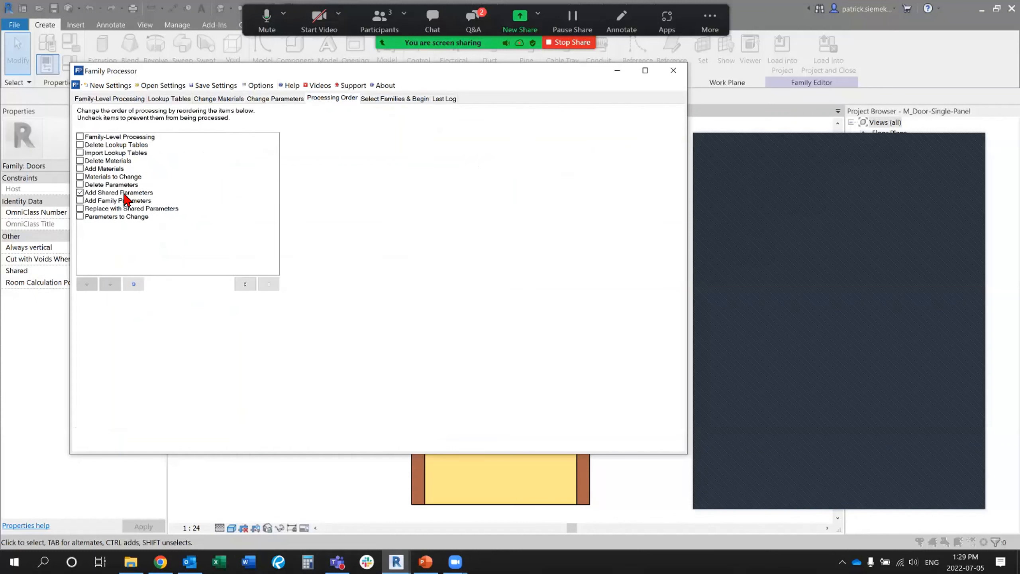
click(81, 193)
click(276, 99)
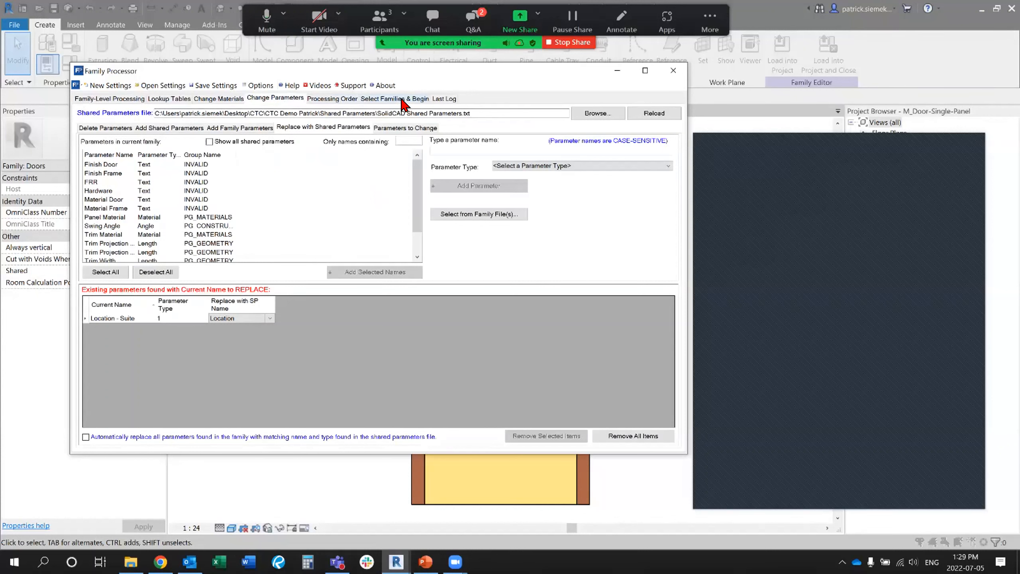
click(332, 98)
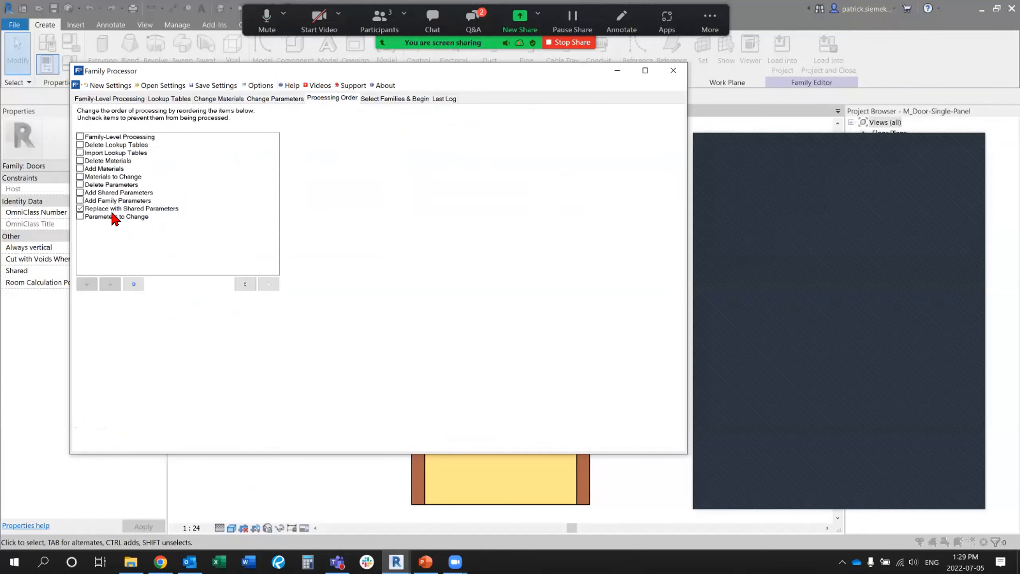
Process the current family file with the shared parameter replacement and accept the task summary
click(413, 99)
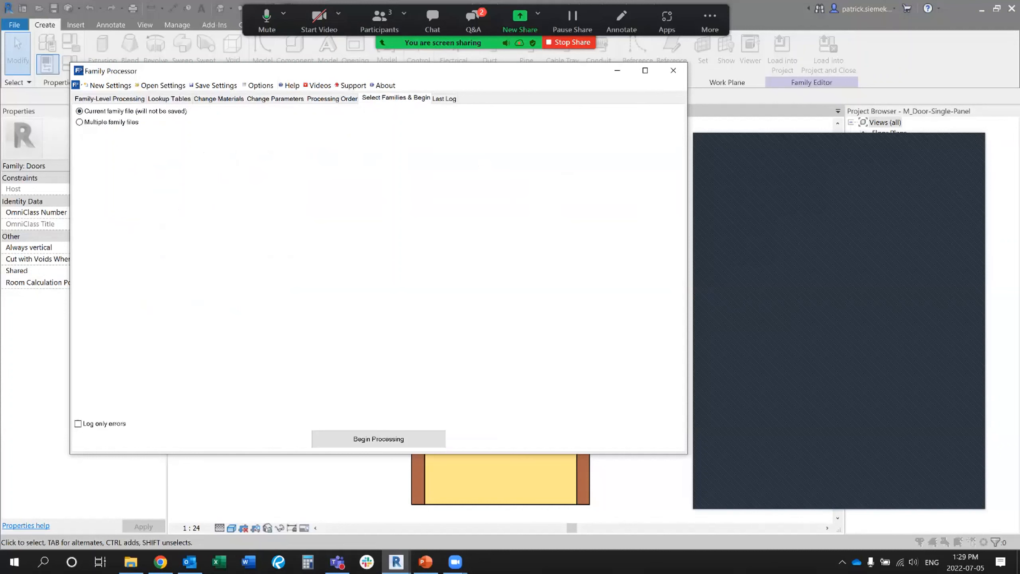
click(378, 439)
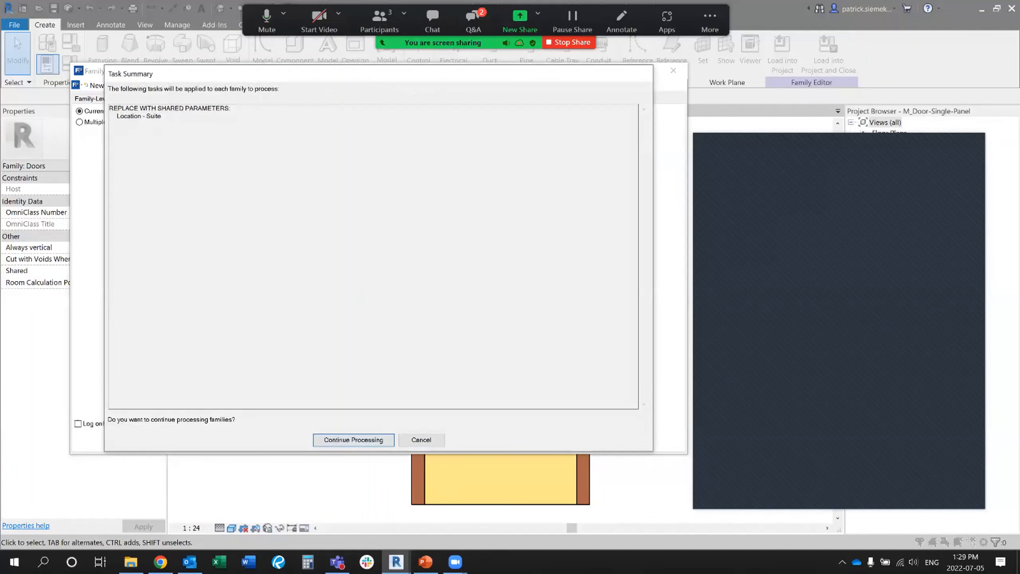
click(353, 440)
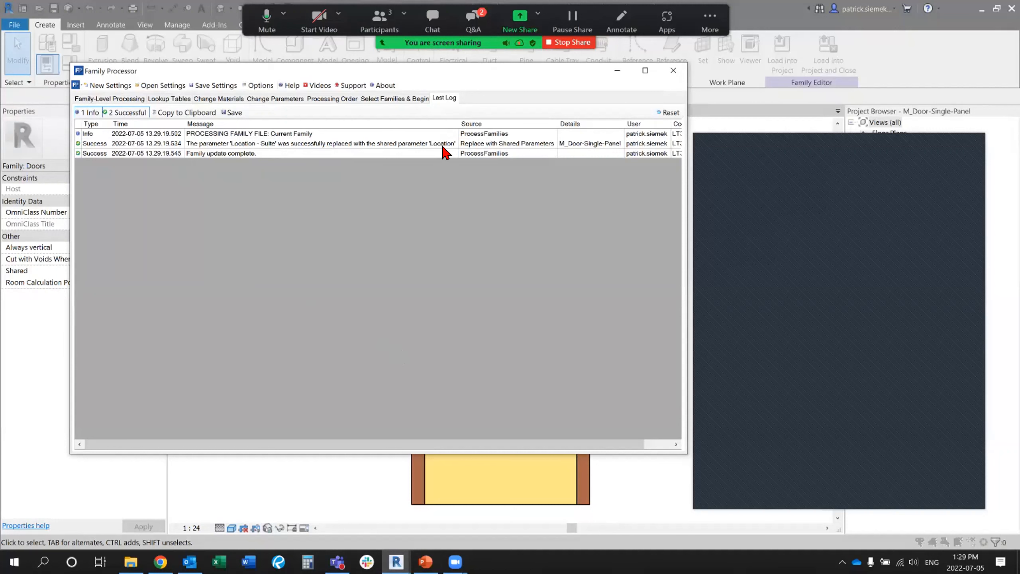
Close Family Processor and load the updated M_Door-Single-Panel family back into the project
click(666, 71)
click(345, 291)
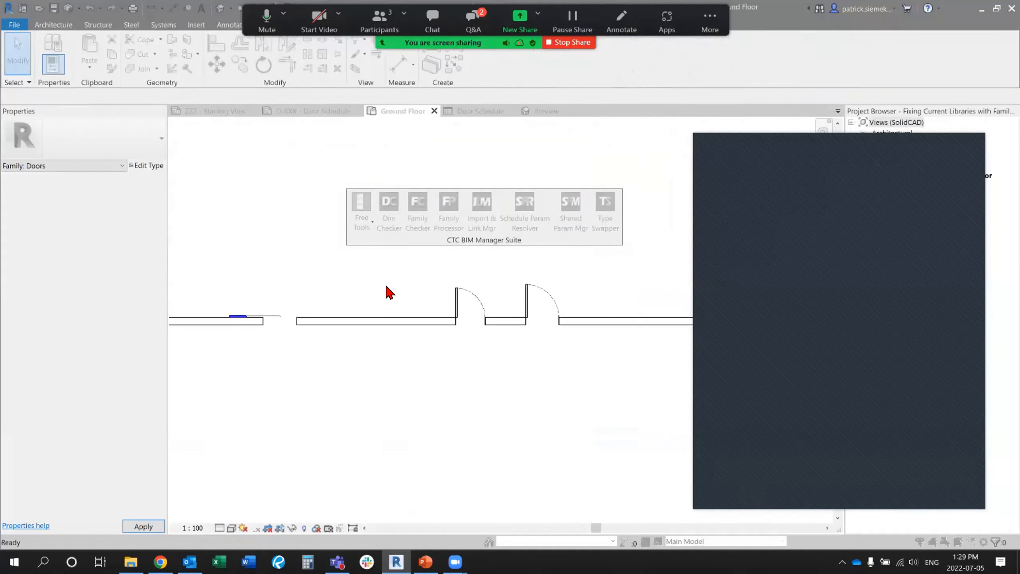
click(438, 283)
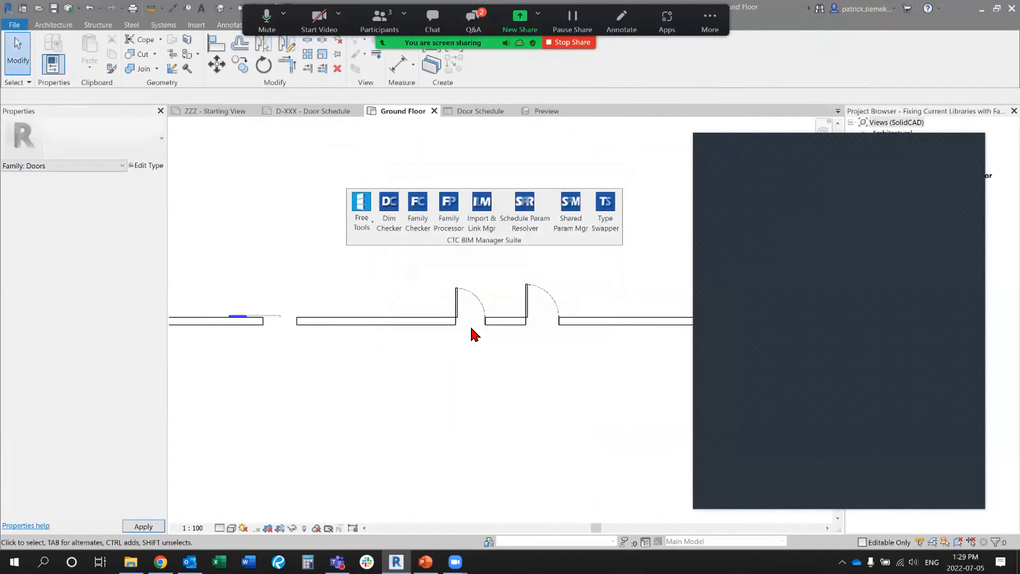
Check the Other parameters in the type properties of single-panel door D125 on the Ground Floor plan, then cancel
click(479, 303)
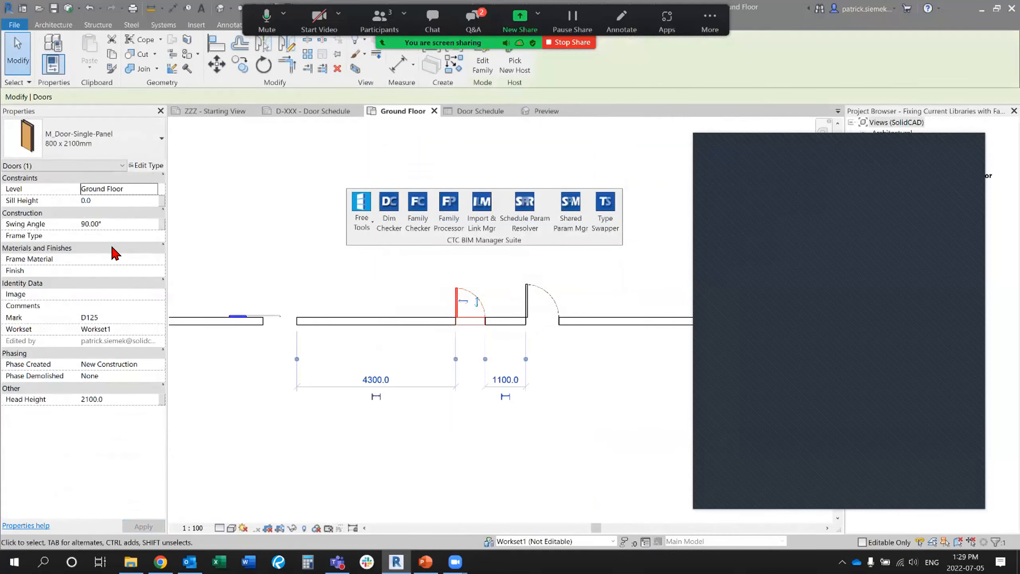
click(137, 167)
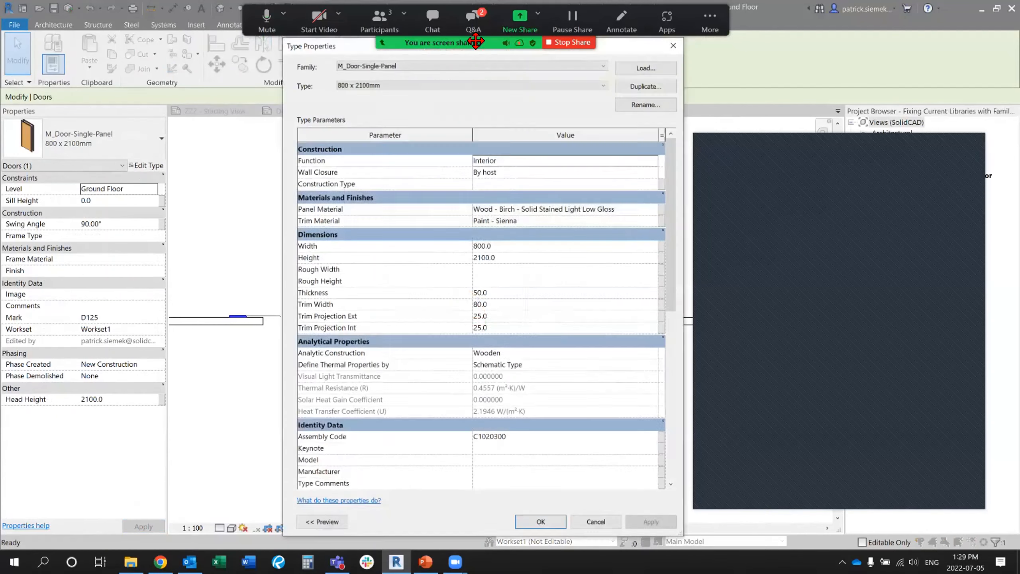
drag(346, 46, 130, 37)
scroll(172, 222, down, 3)
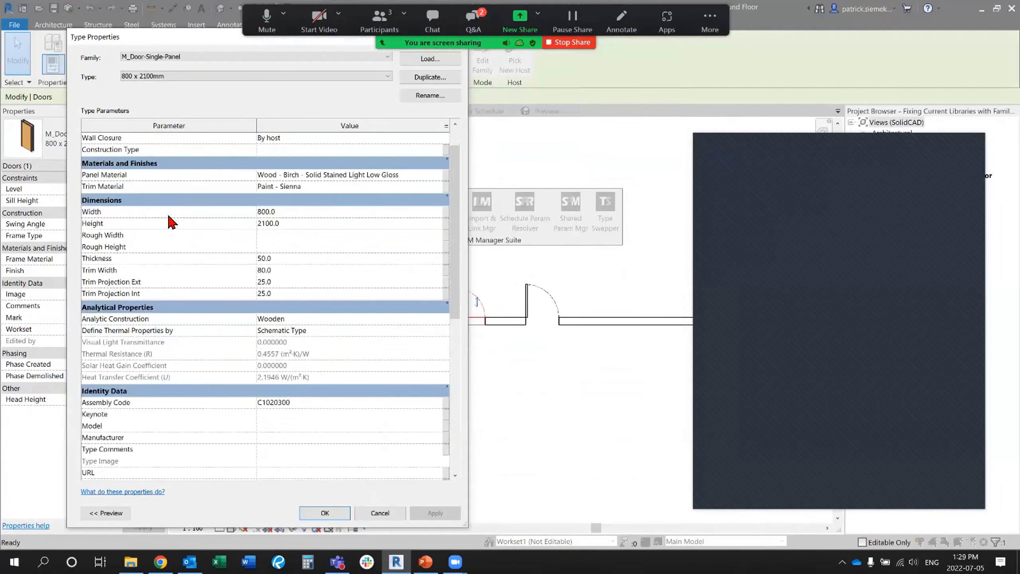
scroll(172, 222, down, 5)
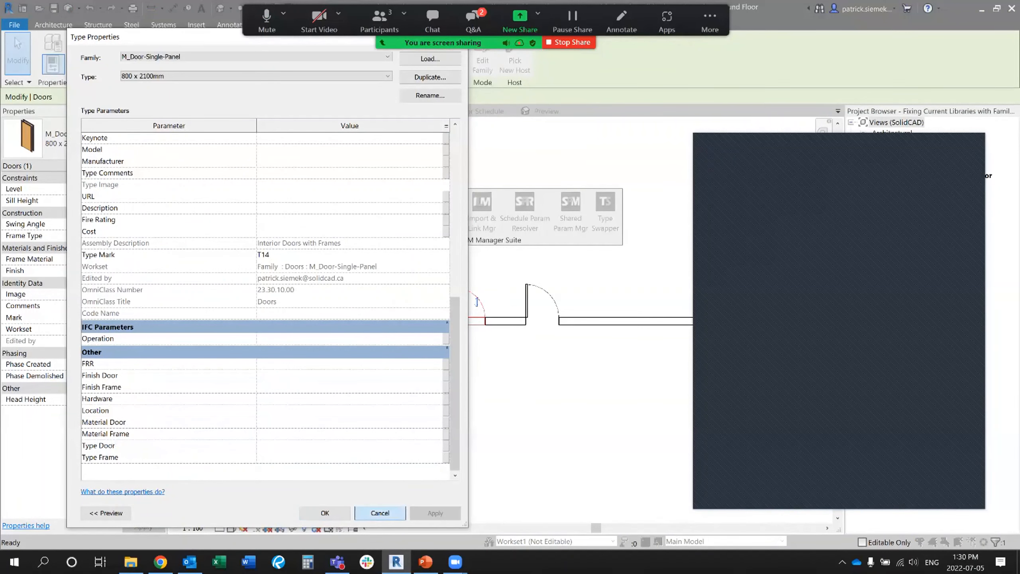
click(379, 512)
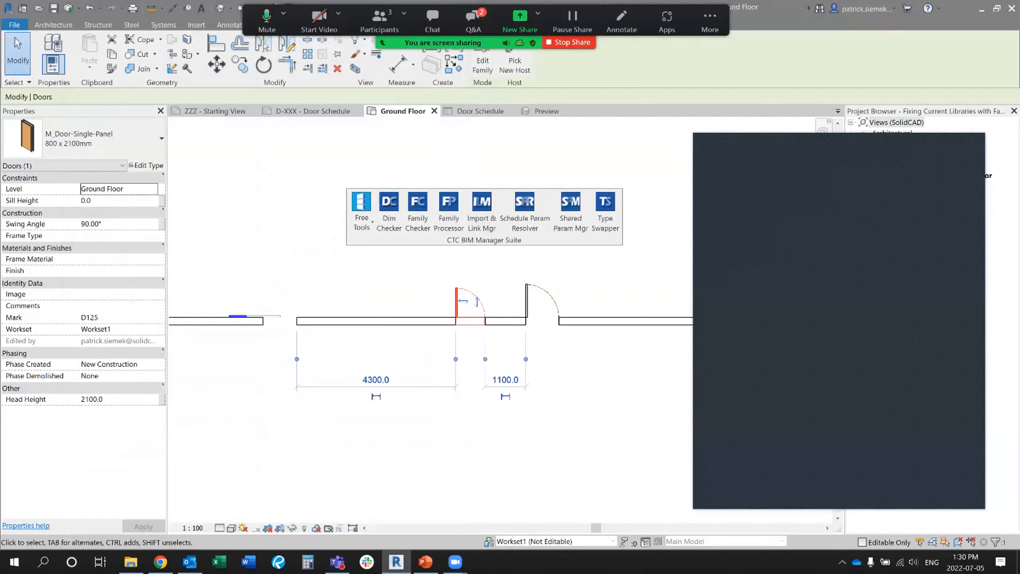
Switch to PowerPoint, start the slide show and advance to the Contact us slide
click(554, 111)
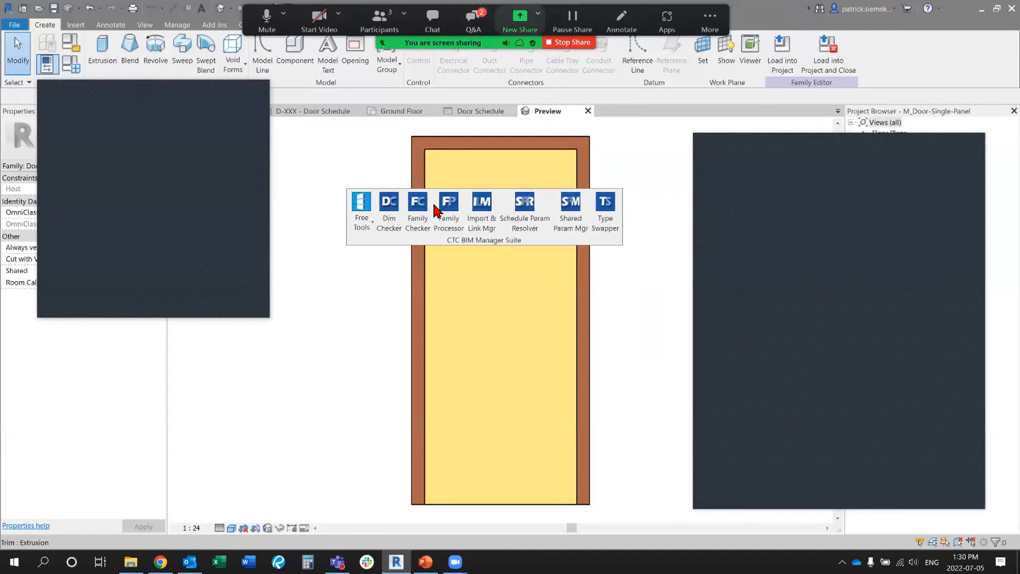
click(425, 562)
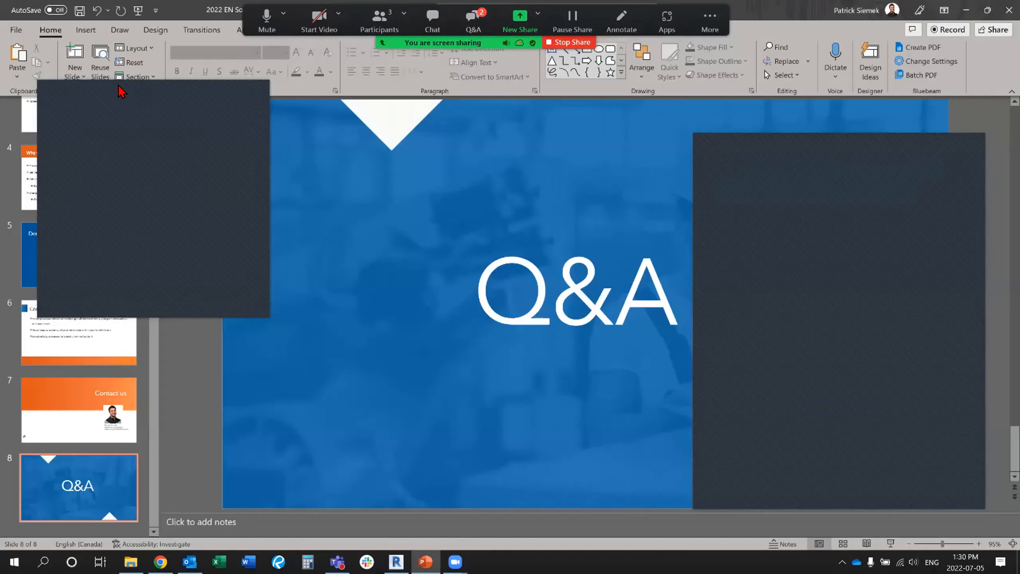
click(138, 23)
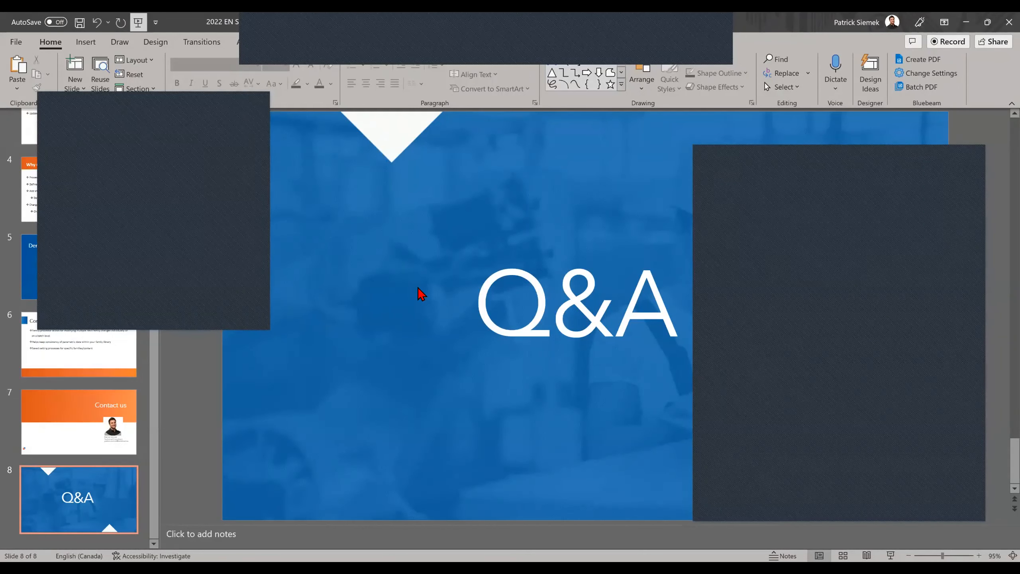
click(418, 276)
click(417, 276)
click(418, 275)
click(417, 276)
click(418, 276)
click(418, 275)
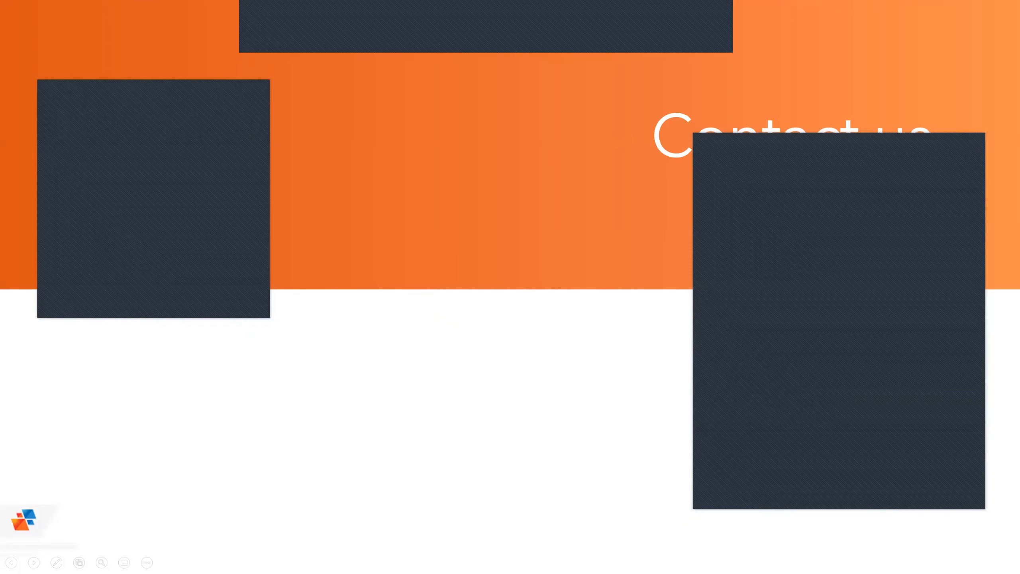